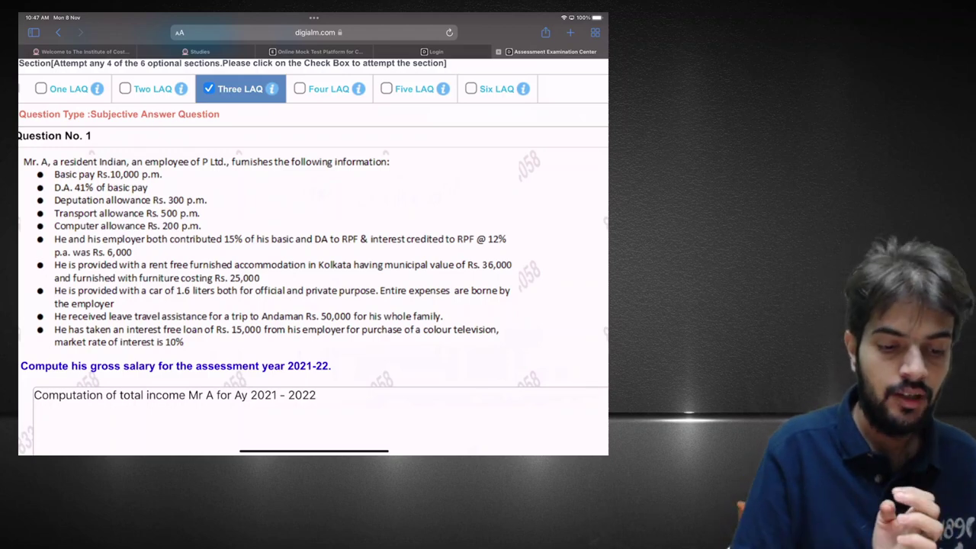
# Step: Zoom into Question 1's salary details, panning right and back left to read each line
pyautogui.scroll(-3, 313, 244)
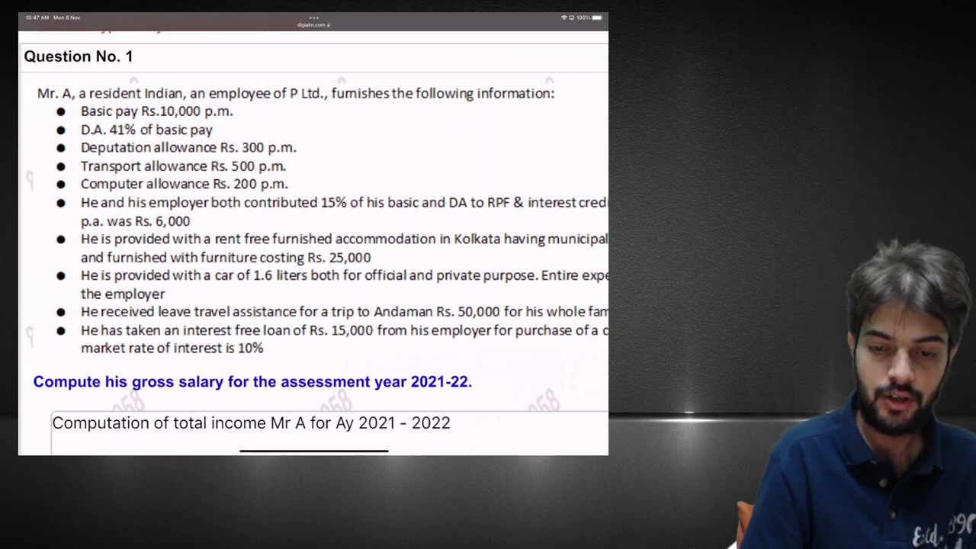
pyautogui.hscroll(10, 313, 244)
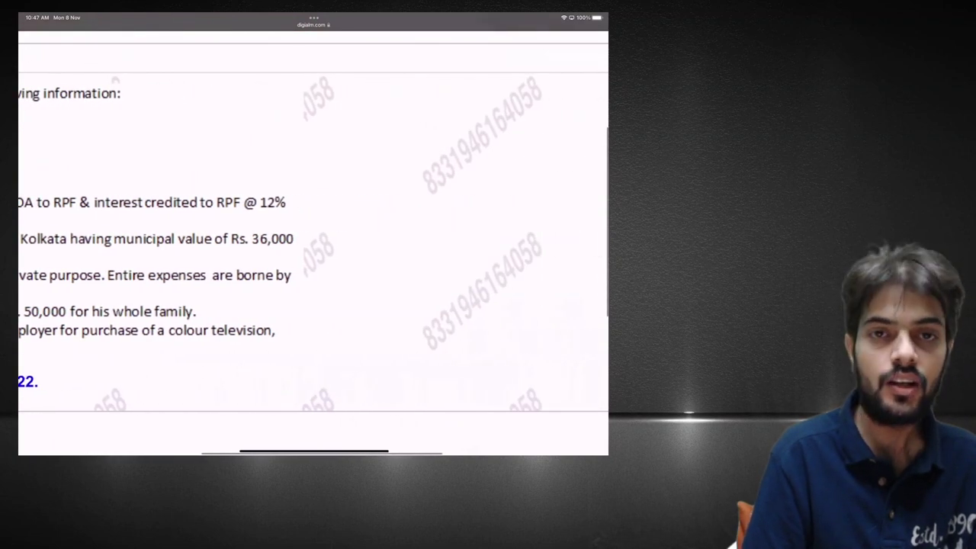
pyautogui.hscroll(-10, 312, 244)
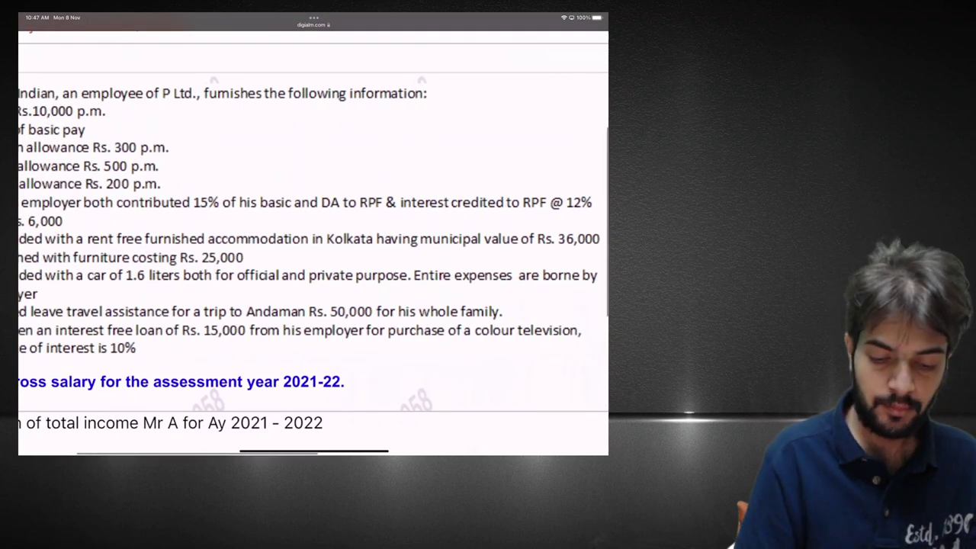
pyautogui.hscroll(-3, 313, 244)
pyautogui.scroll(-1, 312, 244)
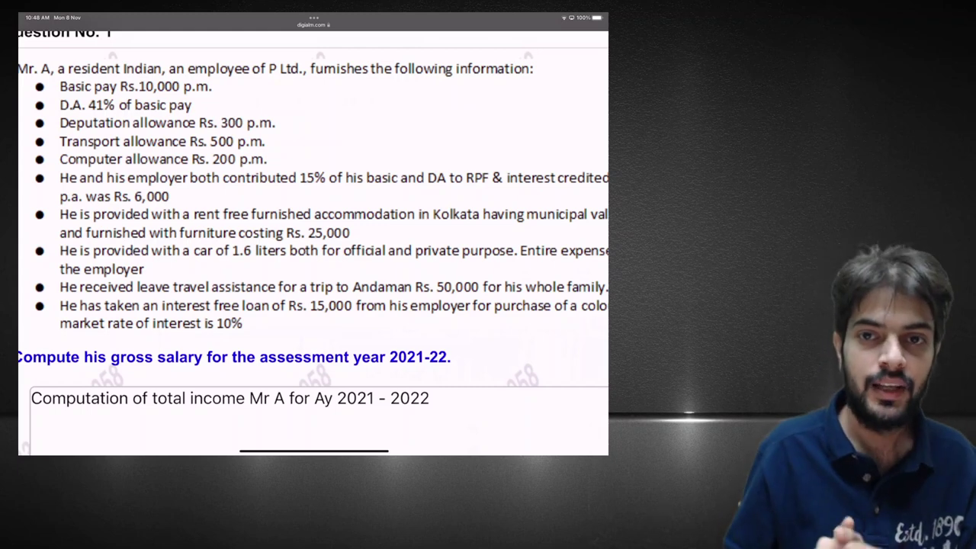
# Step: Scroll to bring the empty part of the answer box into view below the question
pyautogui.scroll(-3, 313, 229)
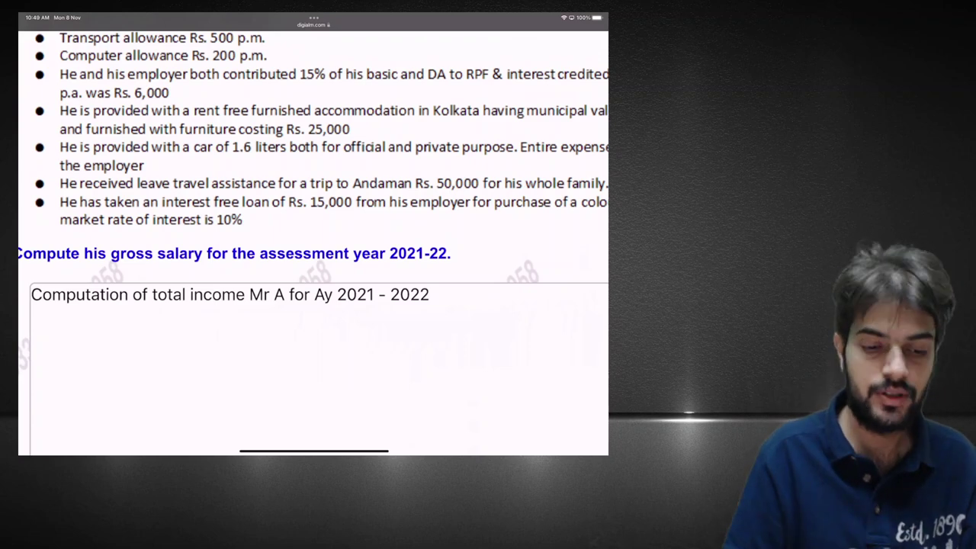
# Step: Type 'Basic 1,20,000' under the heading, then begin 'D A 41% of 1,20,000 4920' below it
pyautogui.click(430, 294)
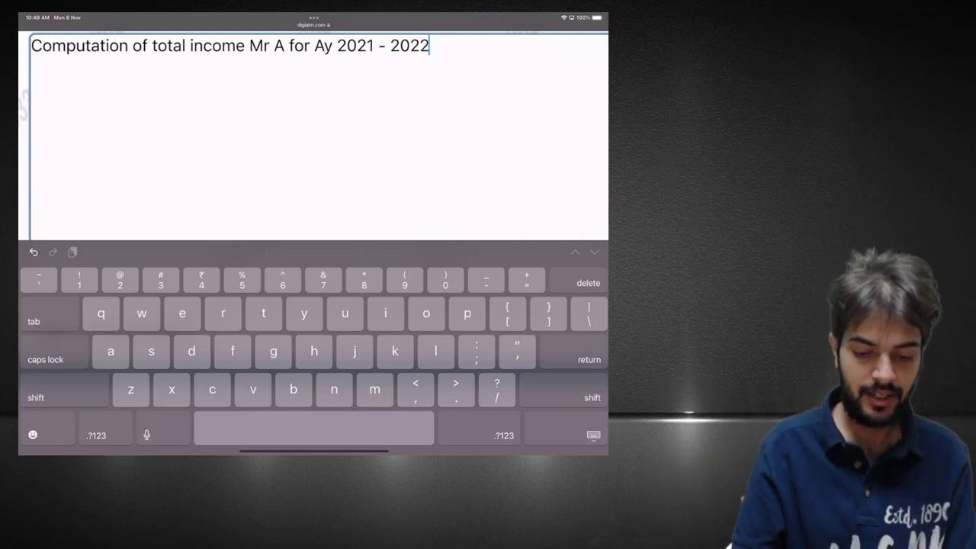
pyautogui.press('shift')
pyautogui.write('Bas')
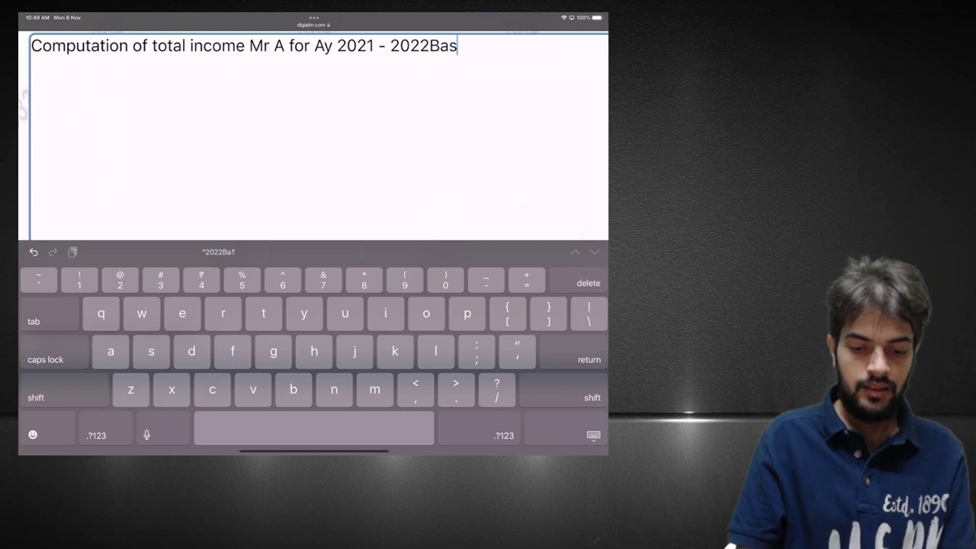
pyautogui.press('BackSpace')
pyautogui.press('BackSpace')
pyautogui.press('BackSpace')
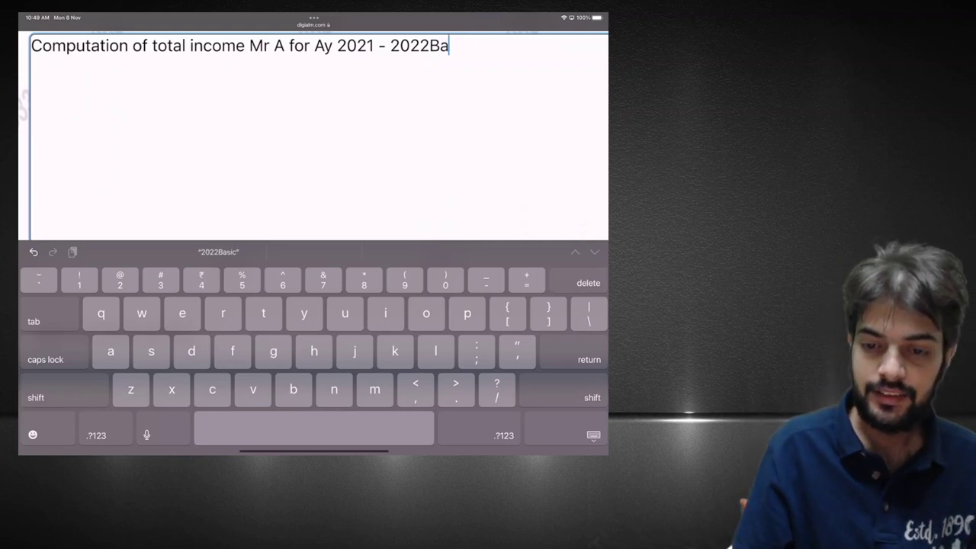
pyautogui.press('BackSpace')
pyautogui.press('BackSpace')
pyautogui.press('shift')
pyautogui.write('Basi')
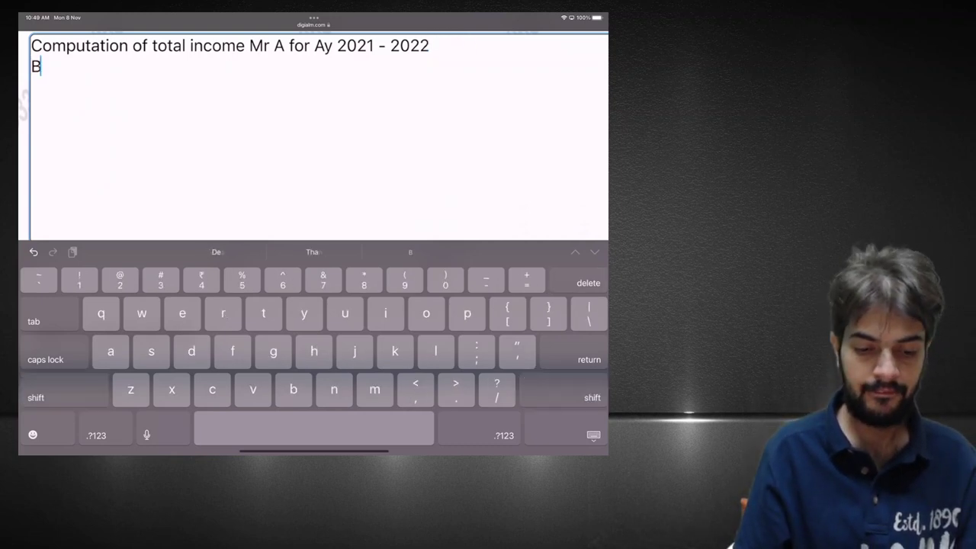
pyautogui.write('c           ')
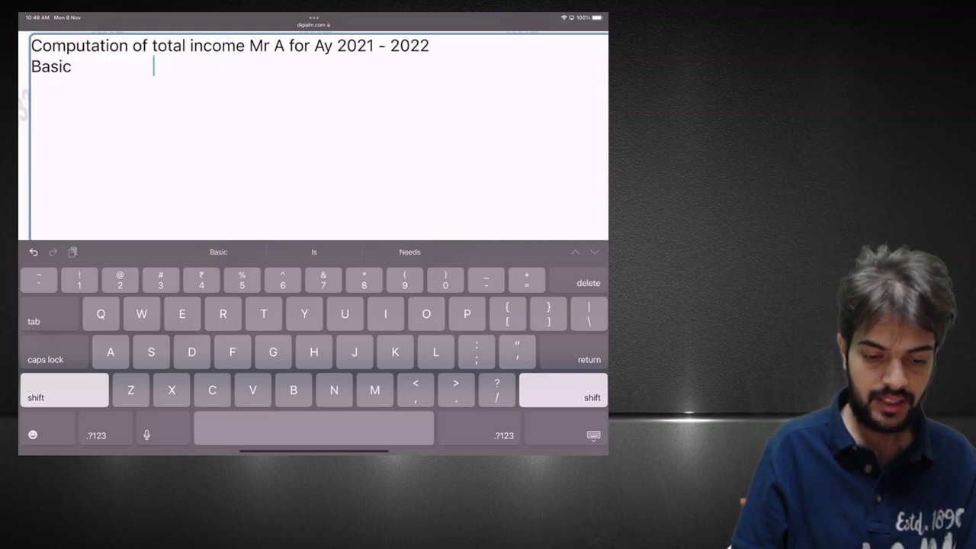
pyautogui.write('        1,20')
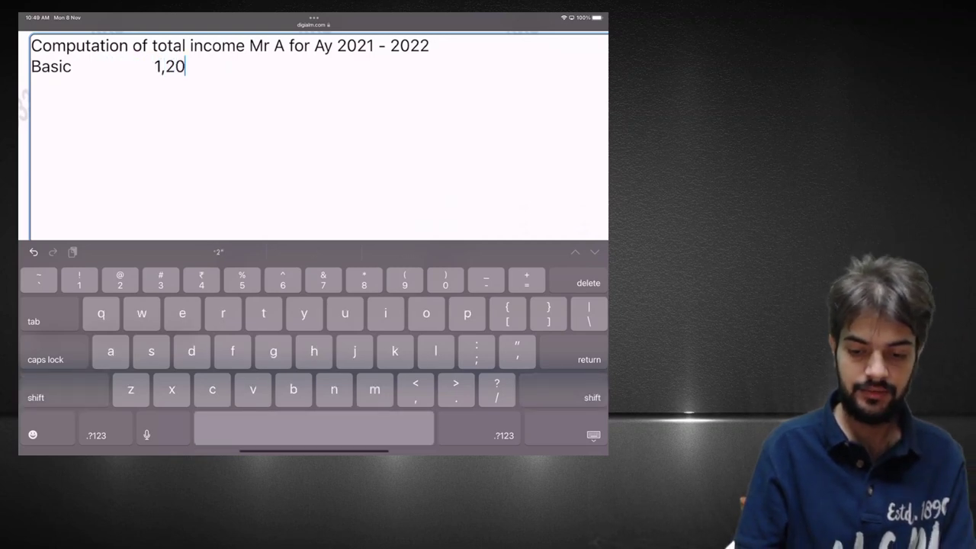
pyautogui.write(',000')
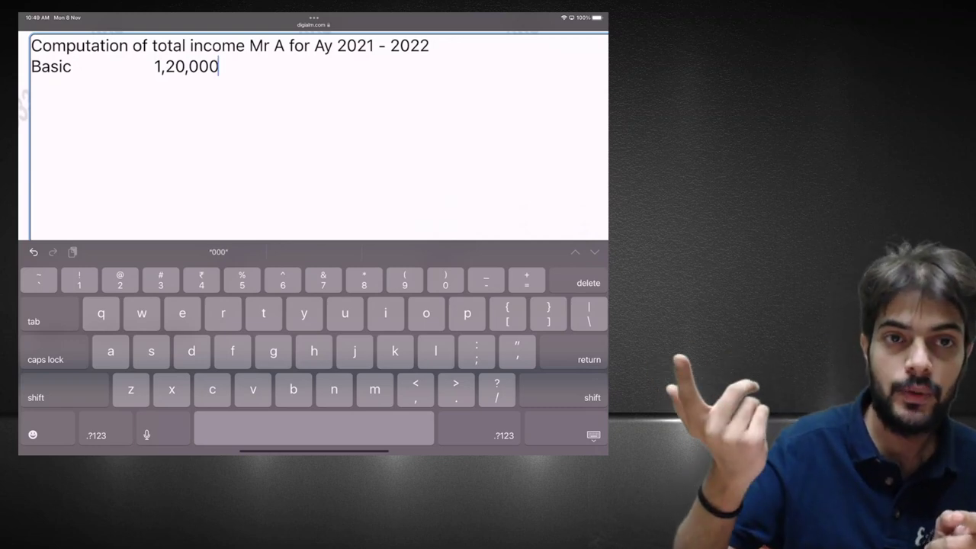
pyautogui.press('Return')
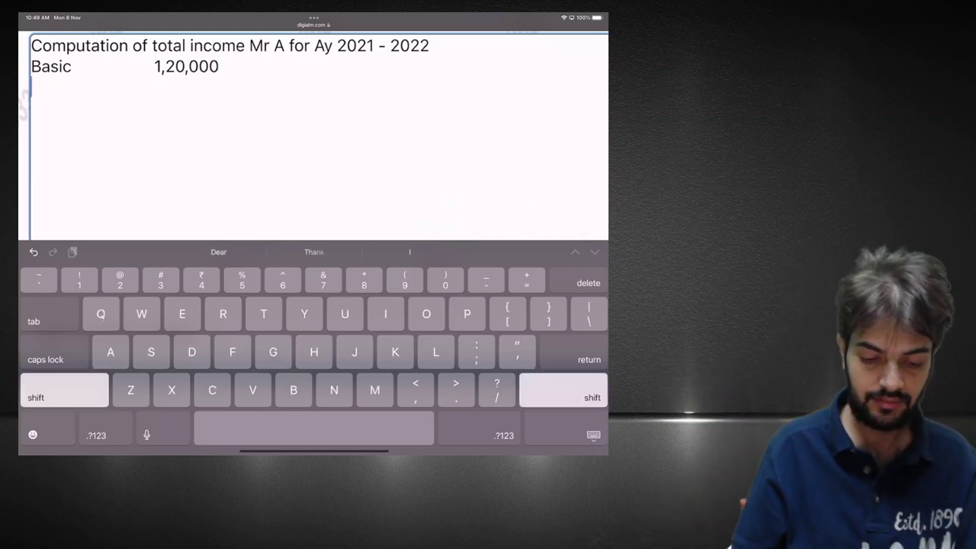
pyautogui.write('D ')
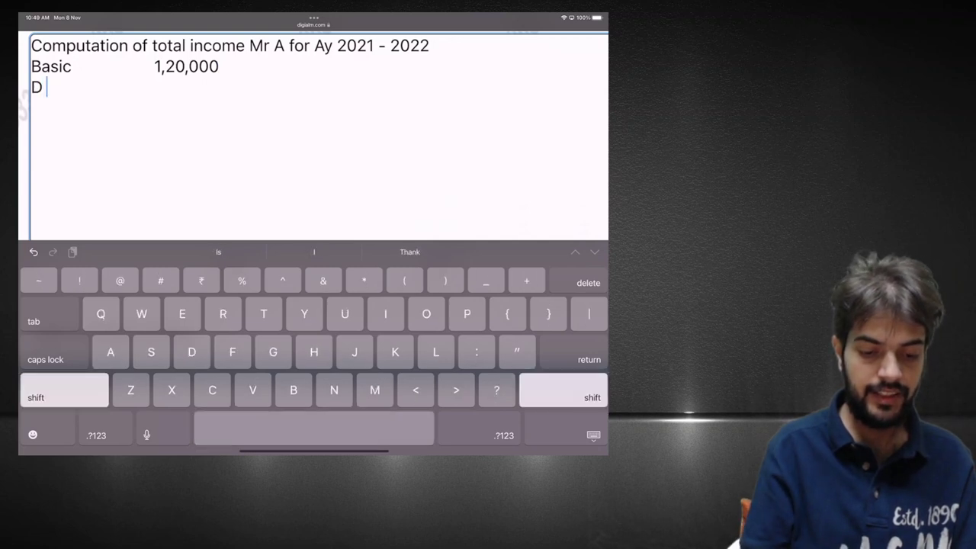
pyautogui.write('A 41')
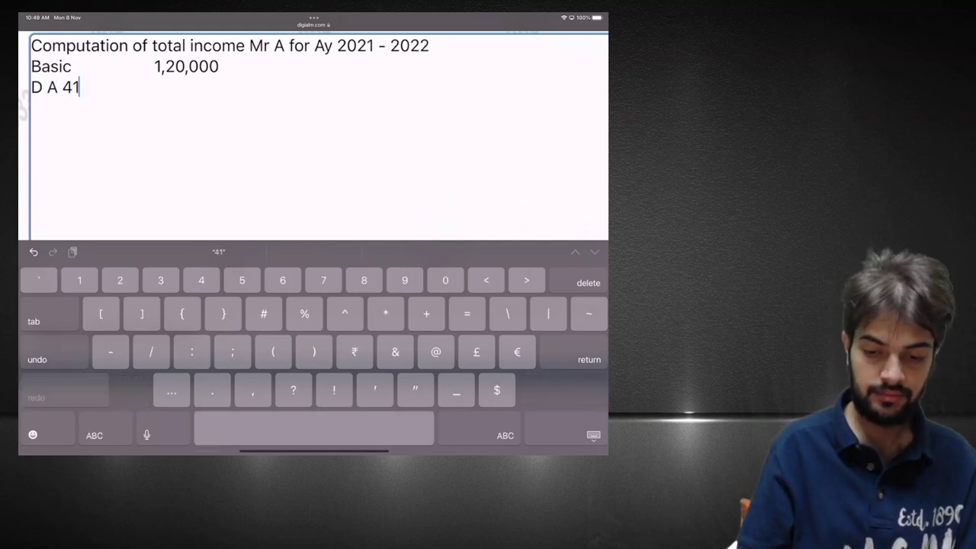
pyautogui.write('%')
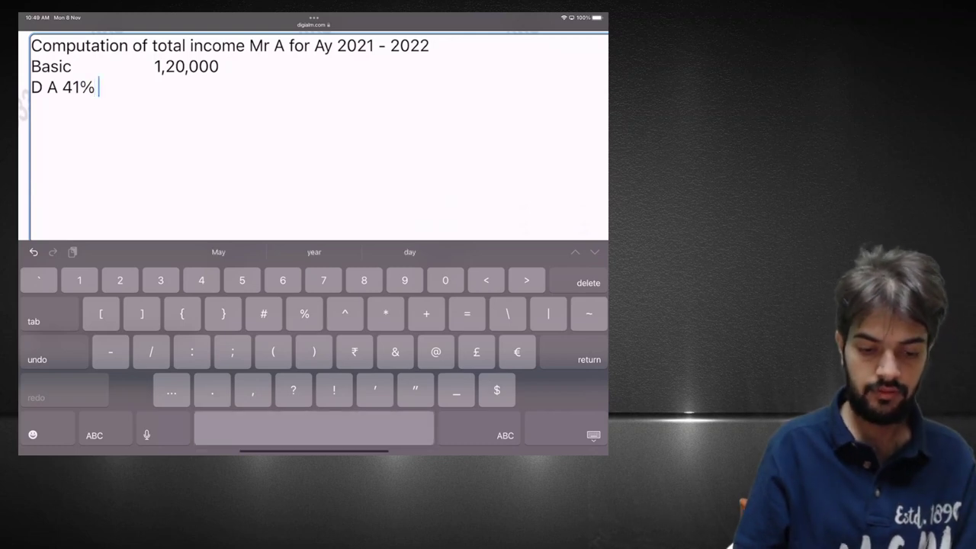
pyautogui.write(' of 1')
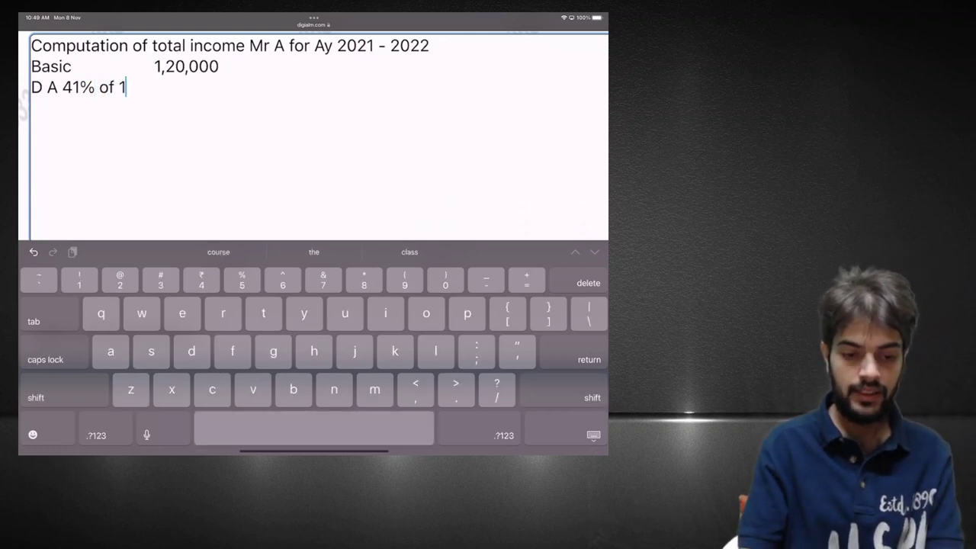
pyautogui.write(',20,')
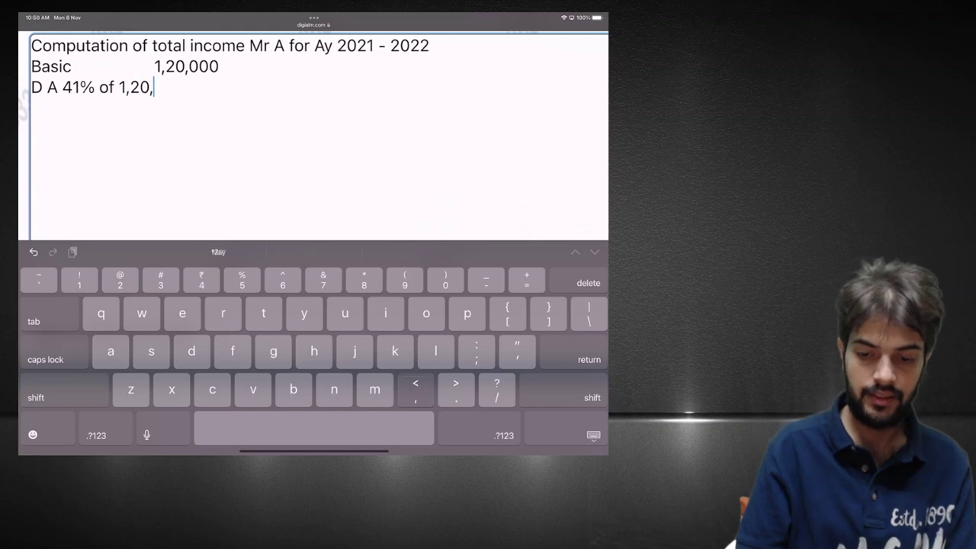
pyautogui.write('000 ')
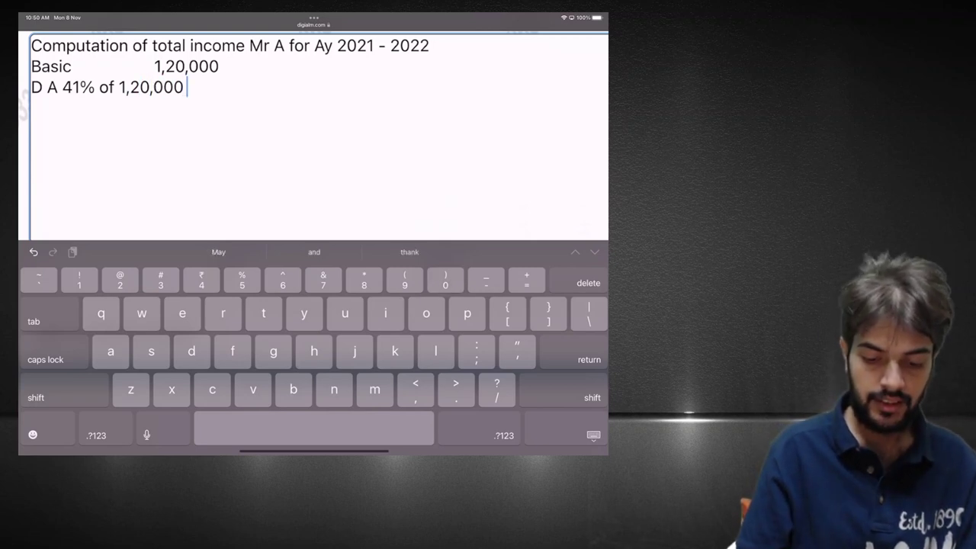
pyautogui.write('  49')
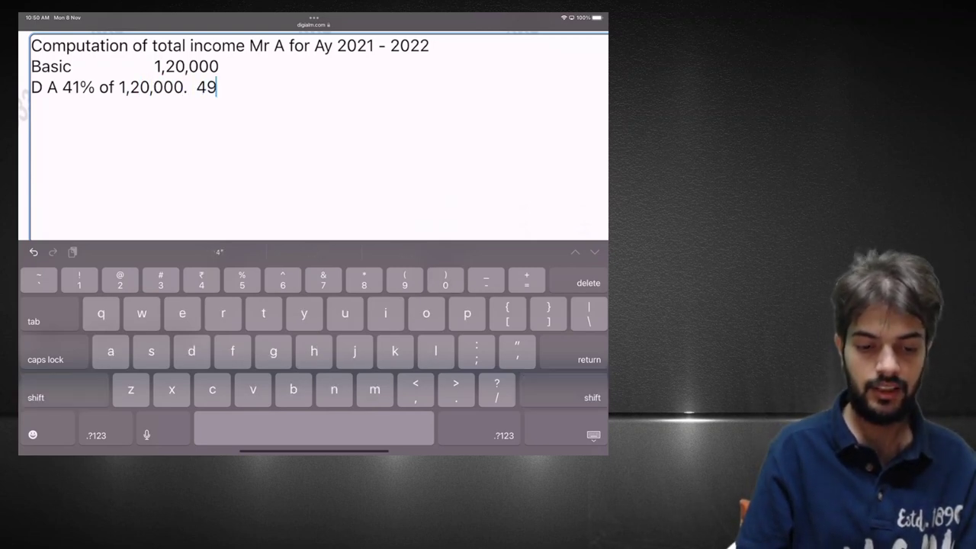
pyautogui.write('200')
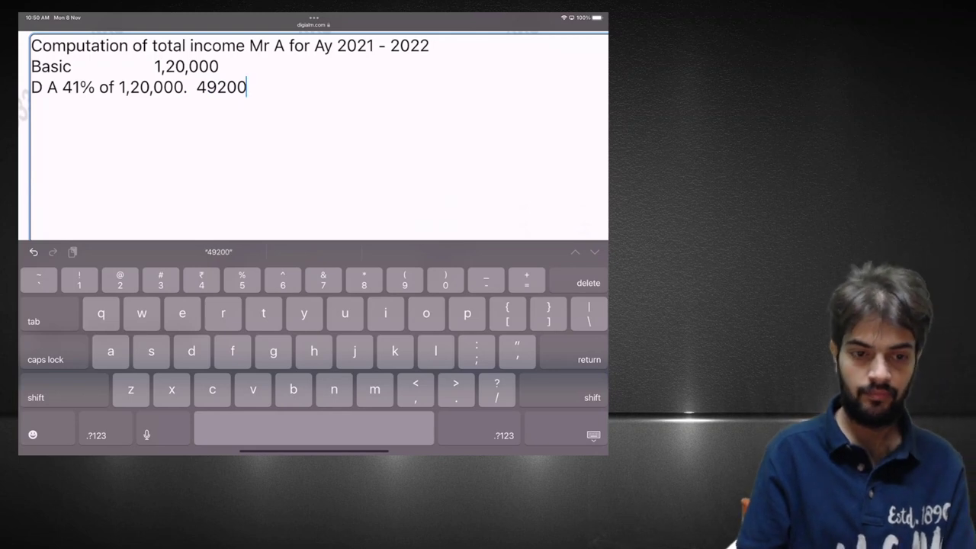
# Step: Add 'Deputation Allowance 300x12 3600' and 'Transportation Allowance 500x12 600' lines
pyautogui.press('Return')
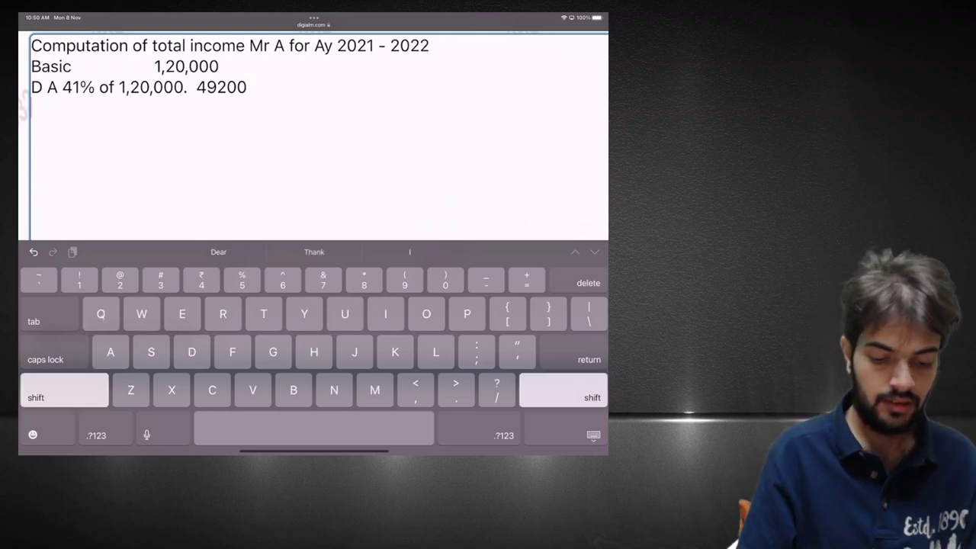
pyautogui.write('Depu')
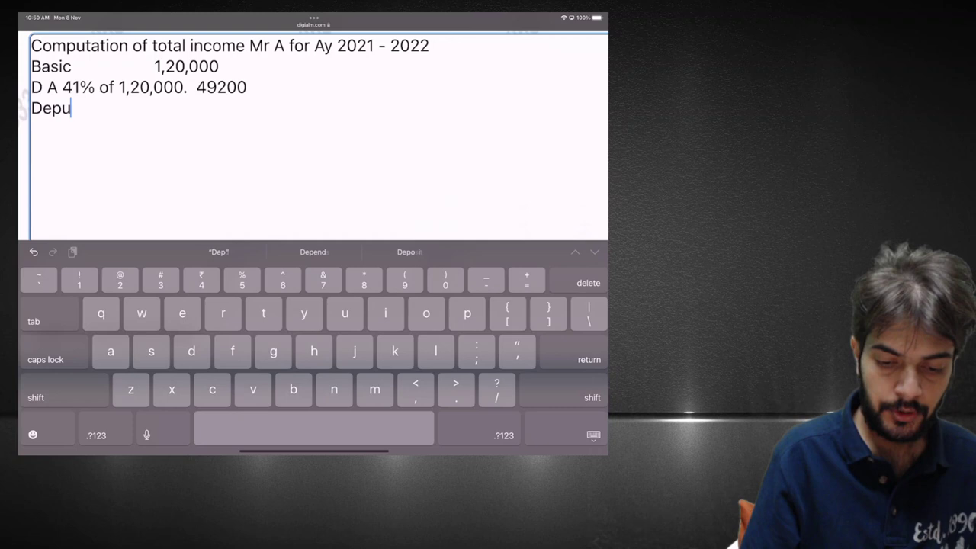
pyautogui.write('tation')
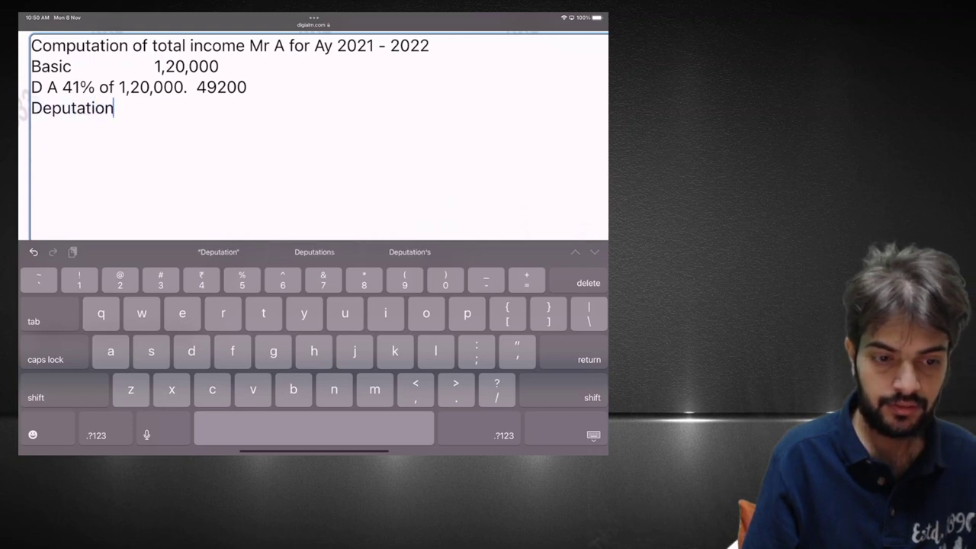
pyautogui.write(' All')
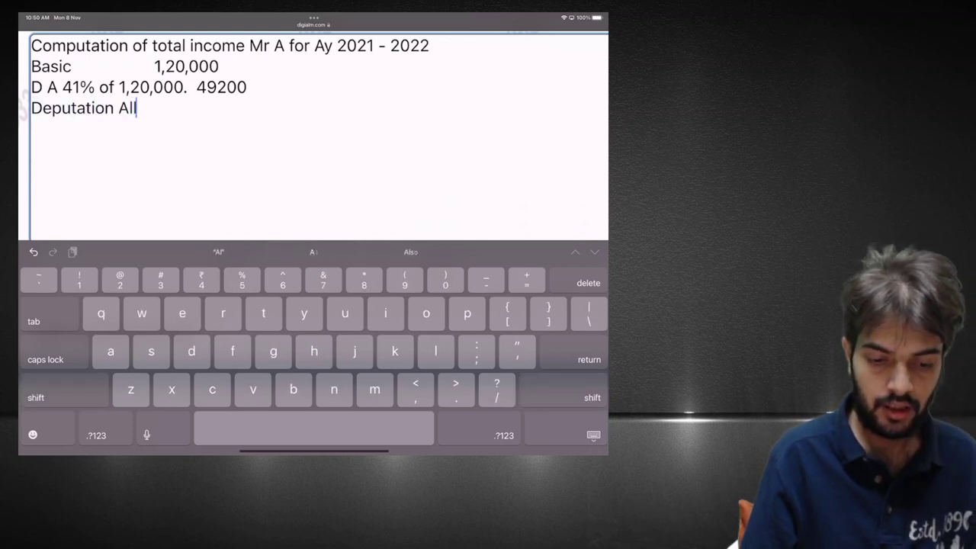
pyautogui.write('owance')
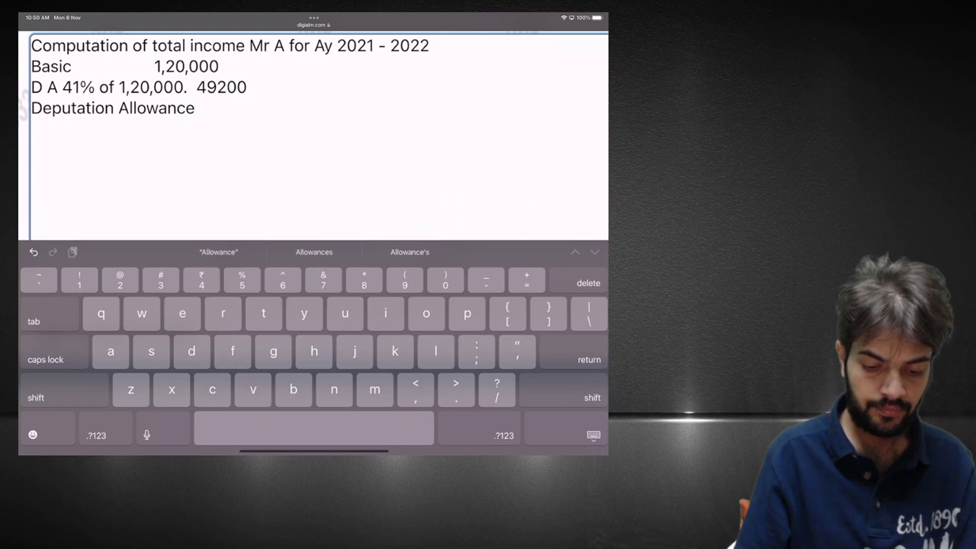
pyautogui.write(' 300')
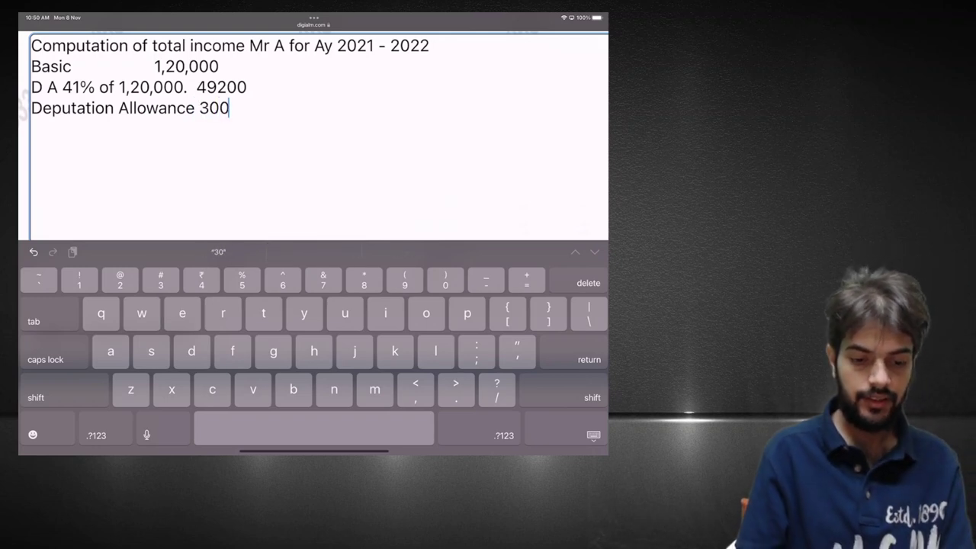
pyautogui.write('x12 ')
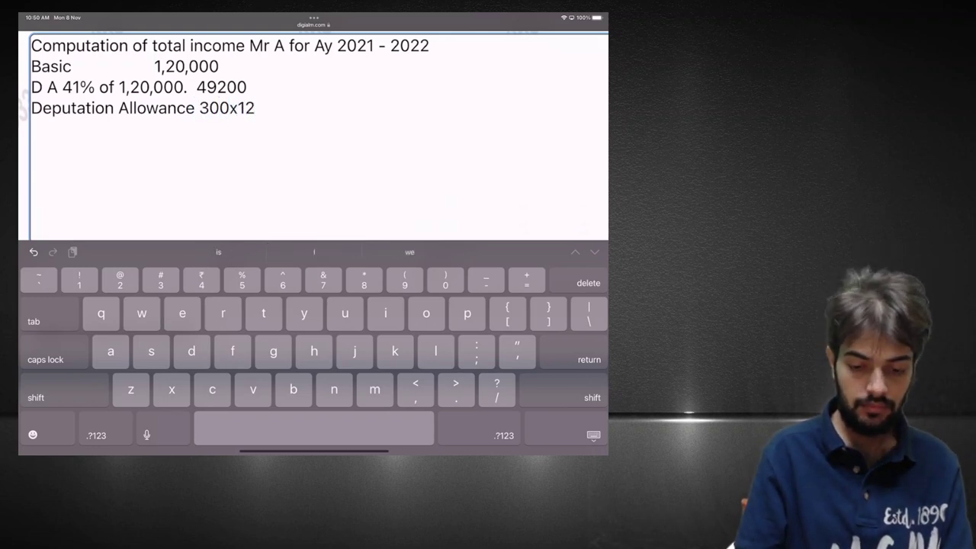
pyautogui.write('3')
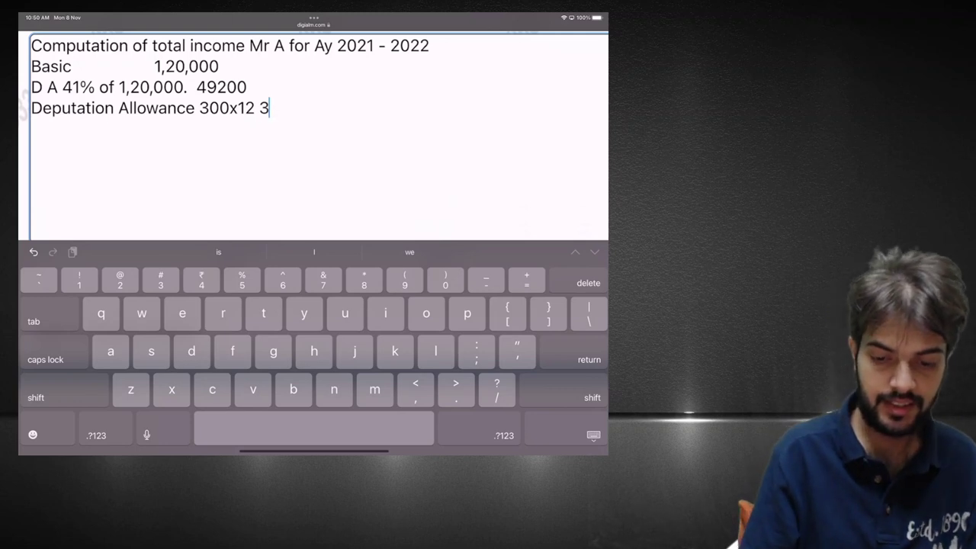
pyautogui.write('600')
pyautogui.press('Return')
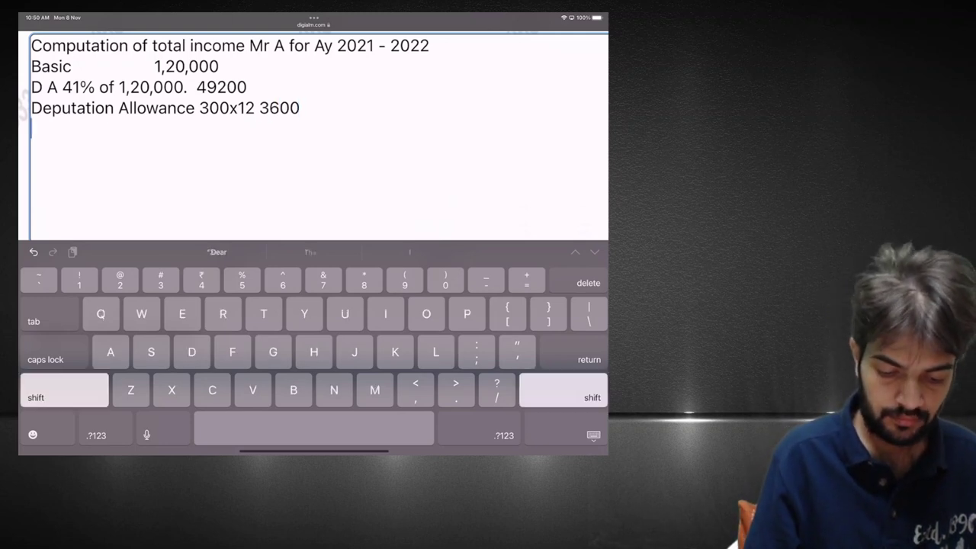
pyautogui.write('Trans')
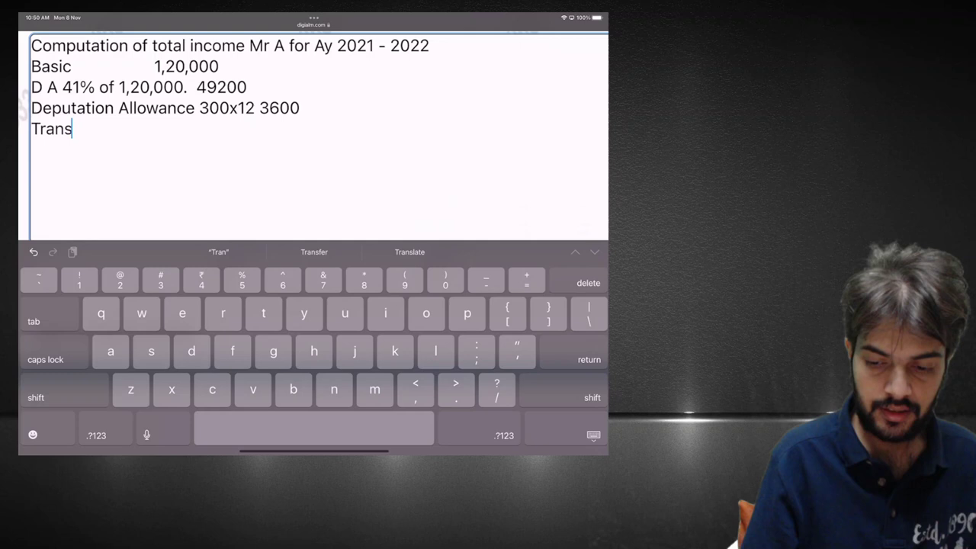
pyautogui.write('po')
pyautogui.click(409, 251)
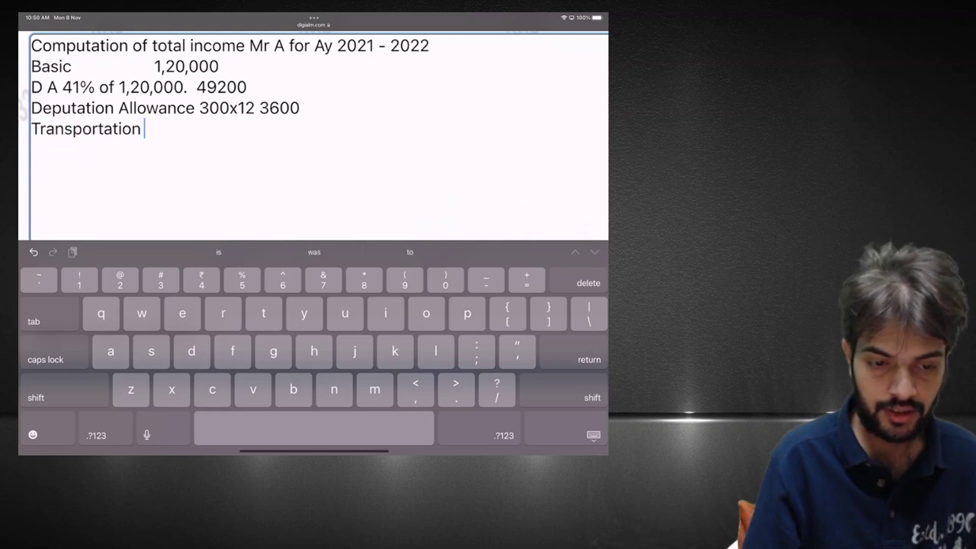
pyautogui.write('Allowance')
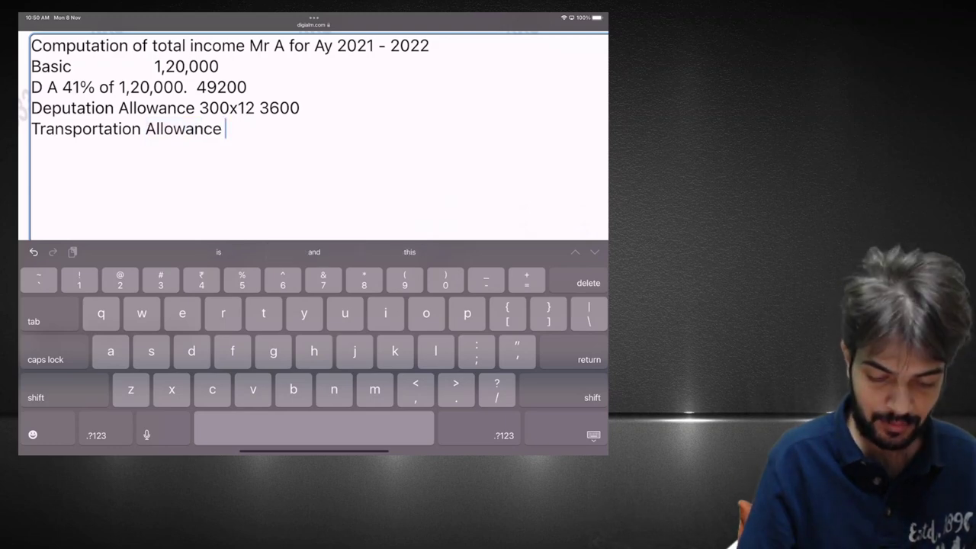
pyautogui.write(' 5')
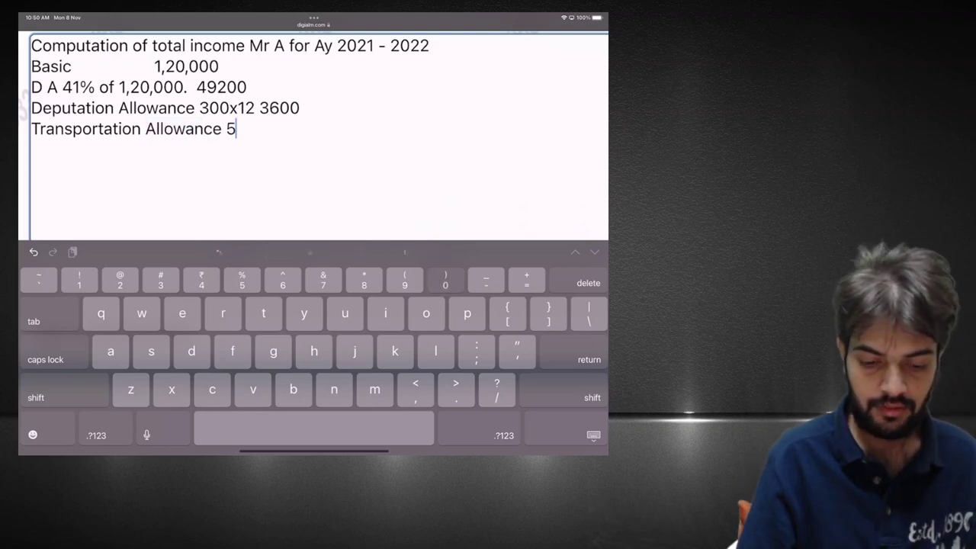
pyautogui.write('00x12 6')
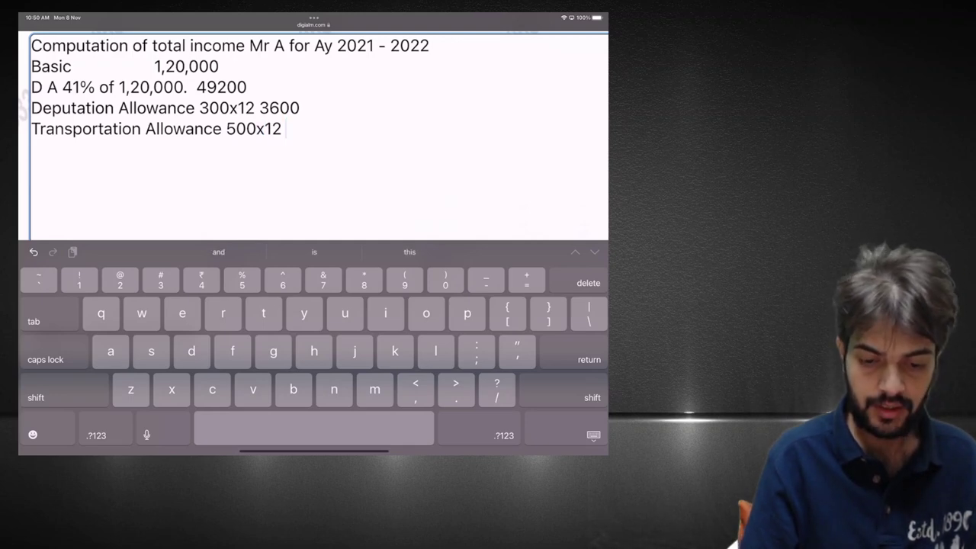
pyautogui.write('000')
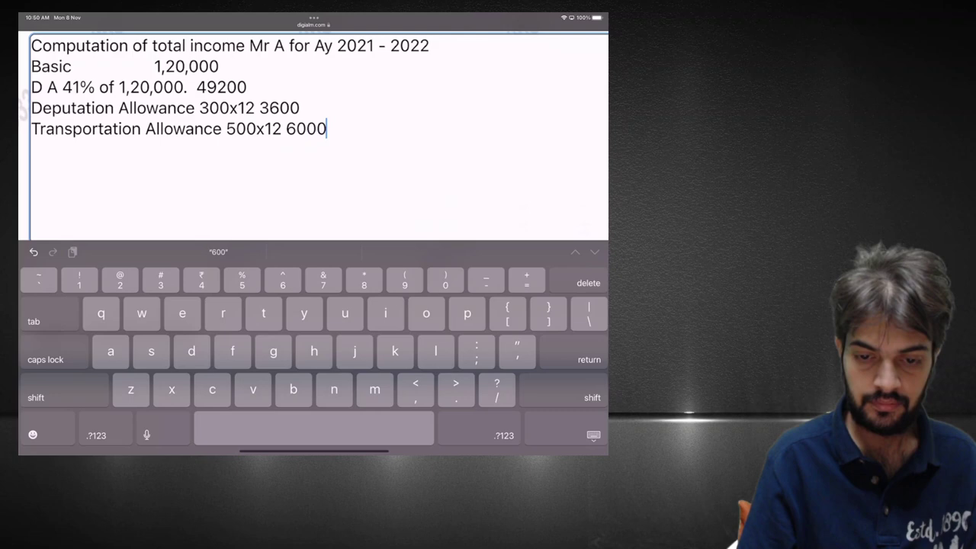
# Step: Add the 'Computer Allowance 200x12 240' line and start a new line
pyautogui.press('Return')
pyautogui.write('Compu')
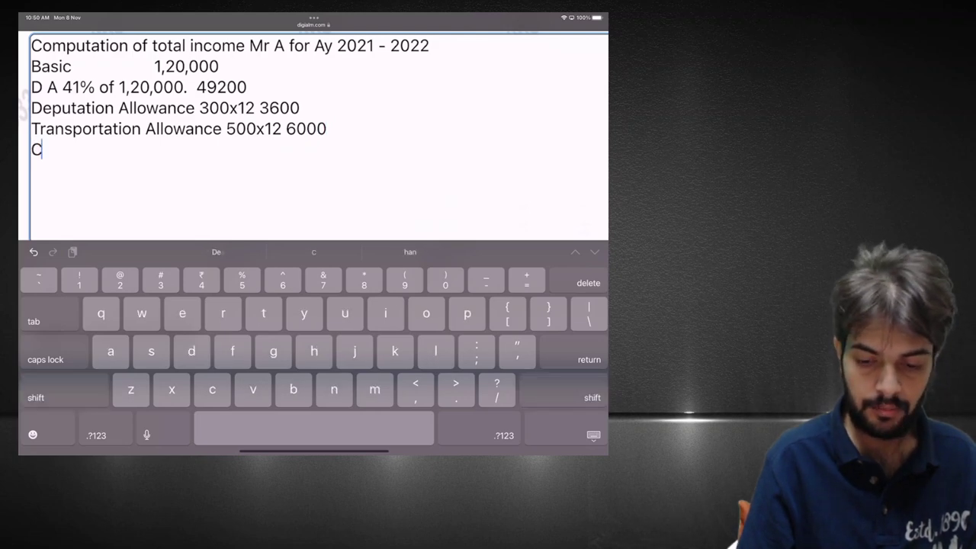
pyautogui.write('ter ')
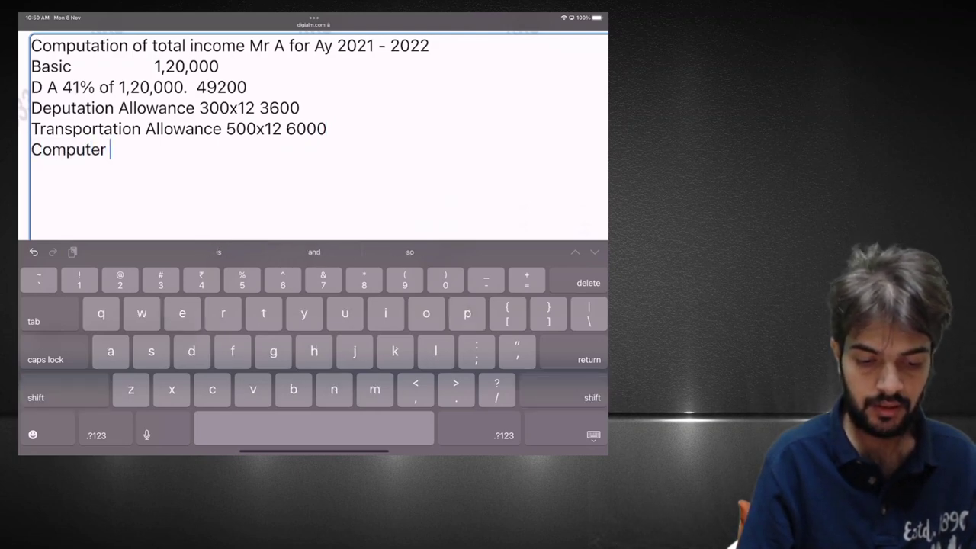
pyautogui.write('Allowan')
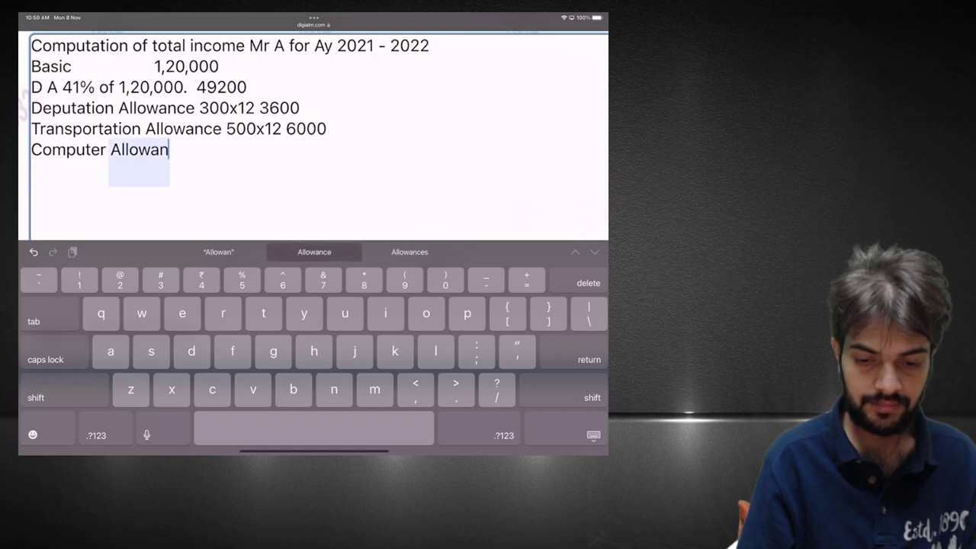
pyautogui.write('ce ')
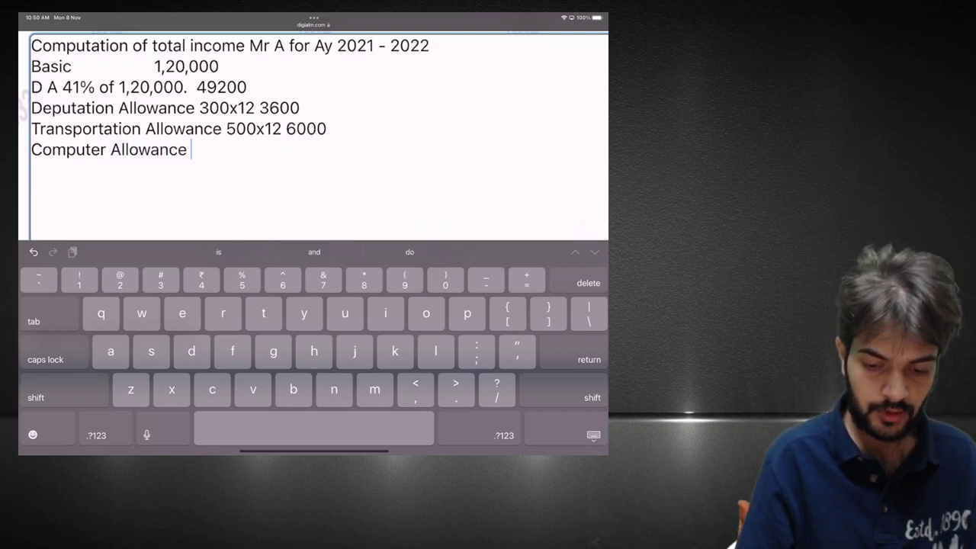
pyautogui.write('200x1')
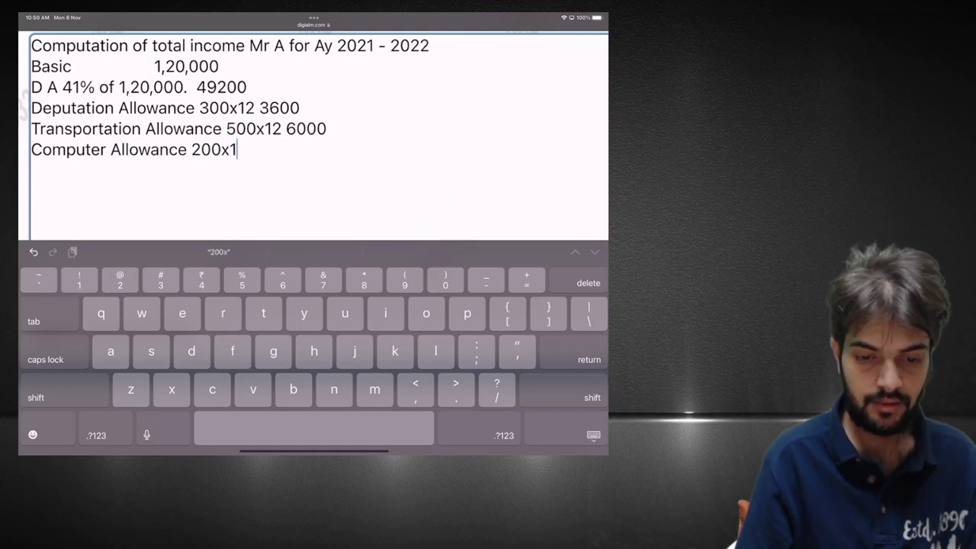
pyautogui.write('2 2')
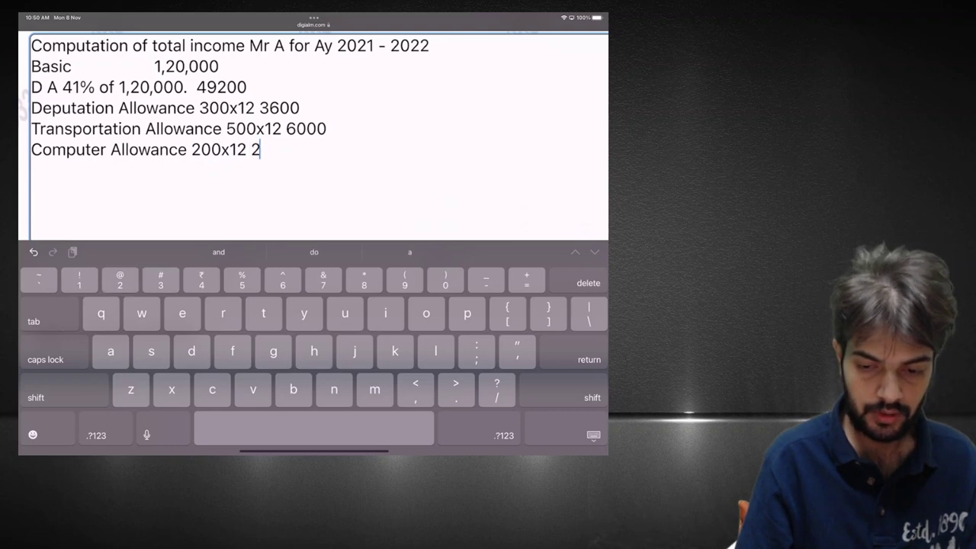
pyautogui.write('400')
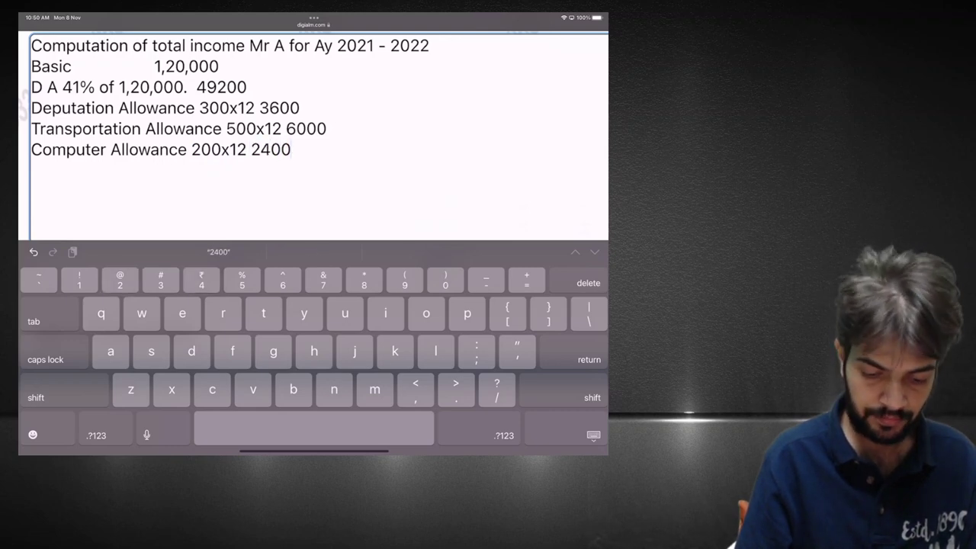
pyautogui.press('Return')
# Step: Add 'Rent Free Accommodation 15 % of Salary 27,180', correcting the misspelled Salary
pyautogui.write('Ren')
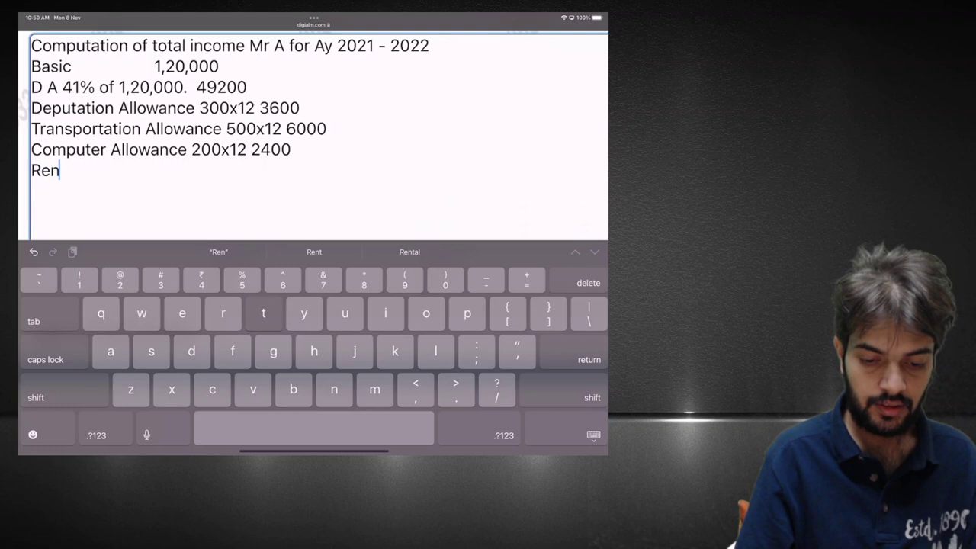
pyautogui.write('t Free')
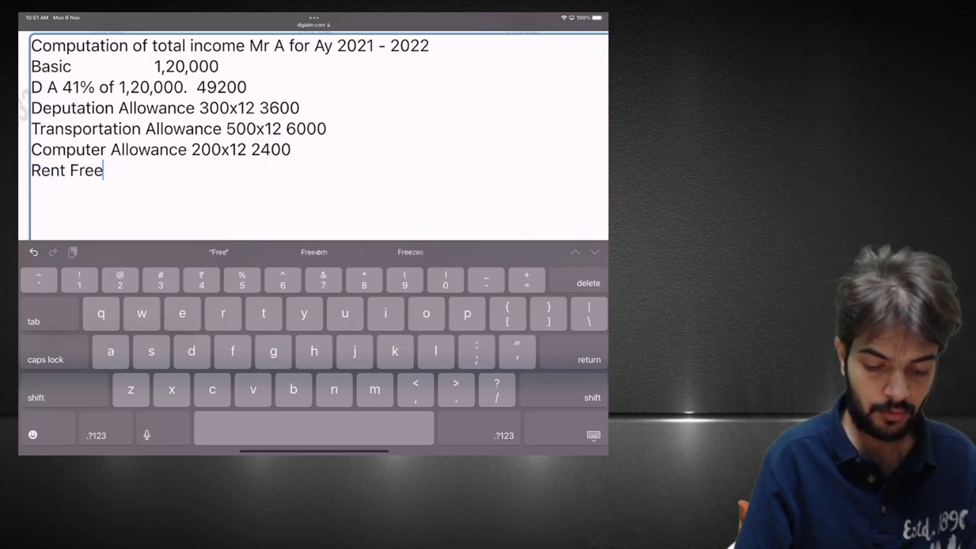
pyautogui.write(' Acco')
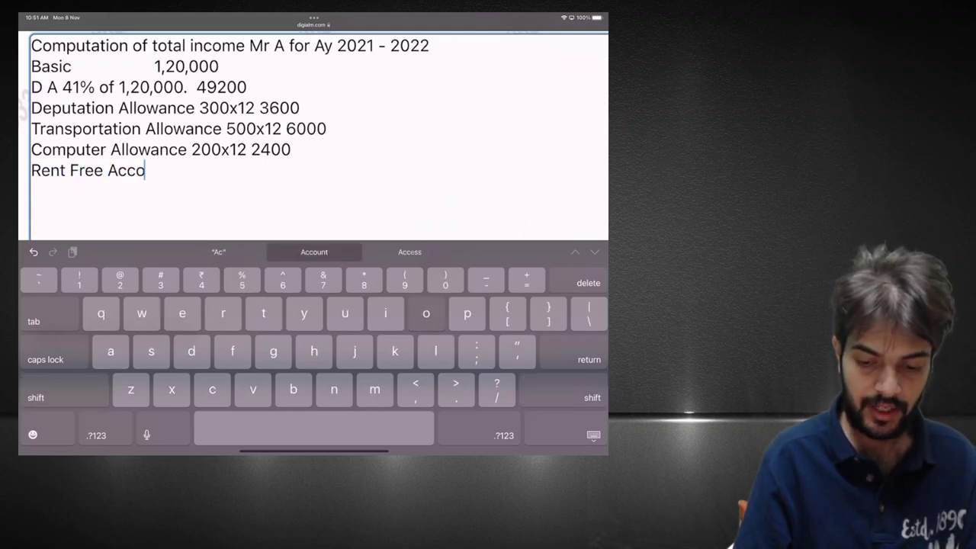
pyautogui.write('mmodation')
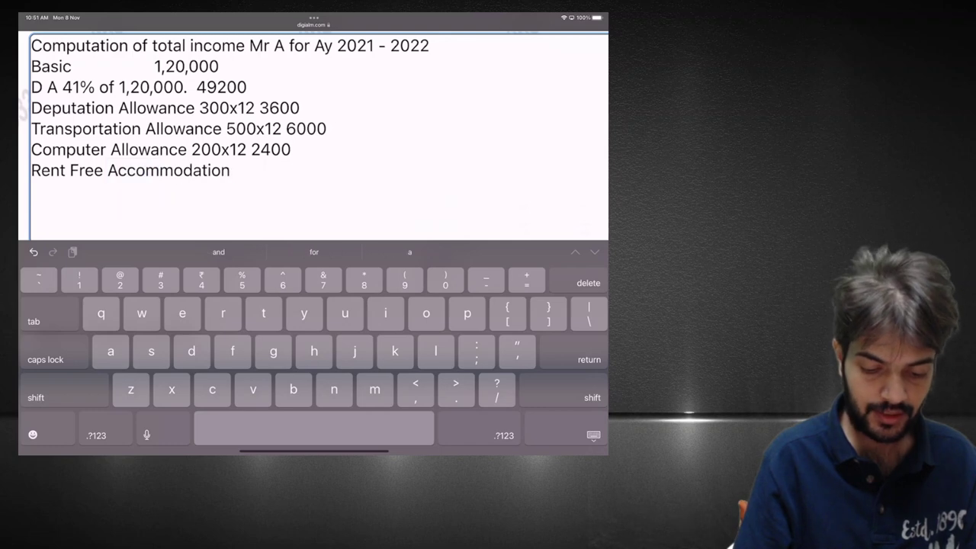
pyautogui.write(' 15')
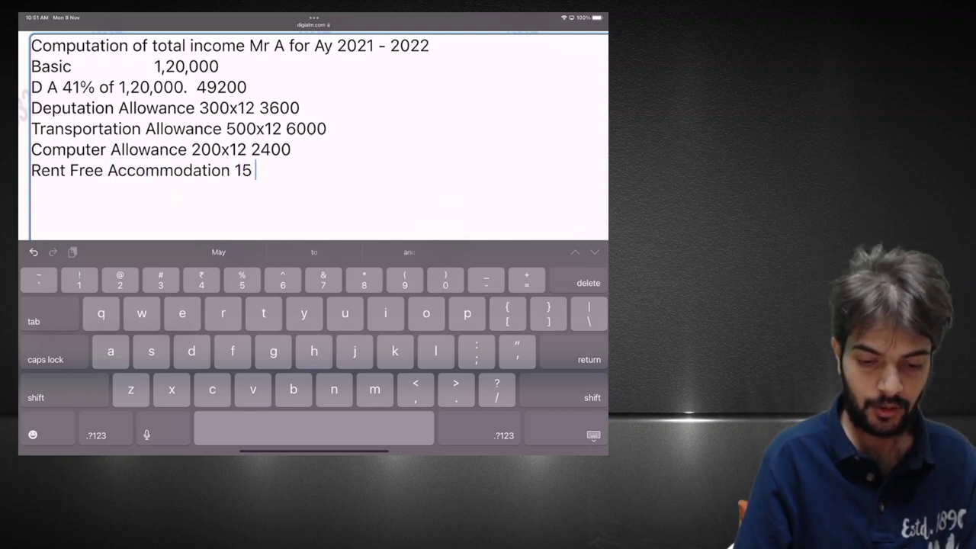
pyautogui.click(504, 435)
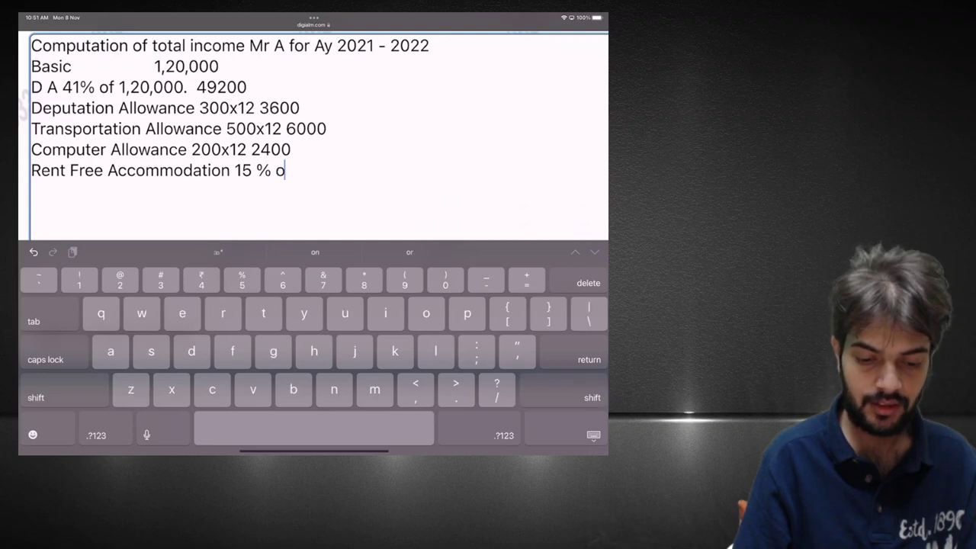
pyautogui.write('f')
pyautogui.click(504, 436)
pyautogui.write('/')
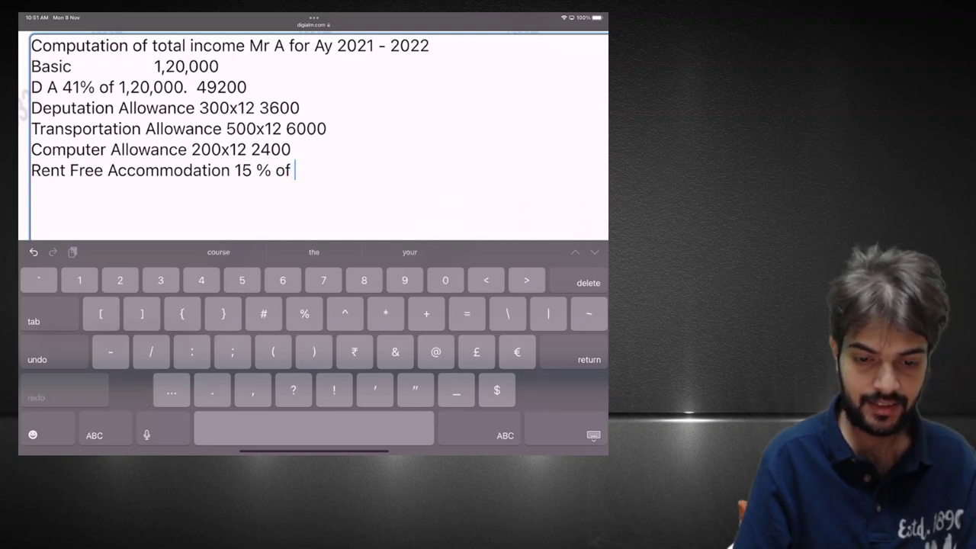
pyautogui.write('Sa')
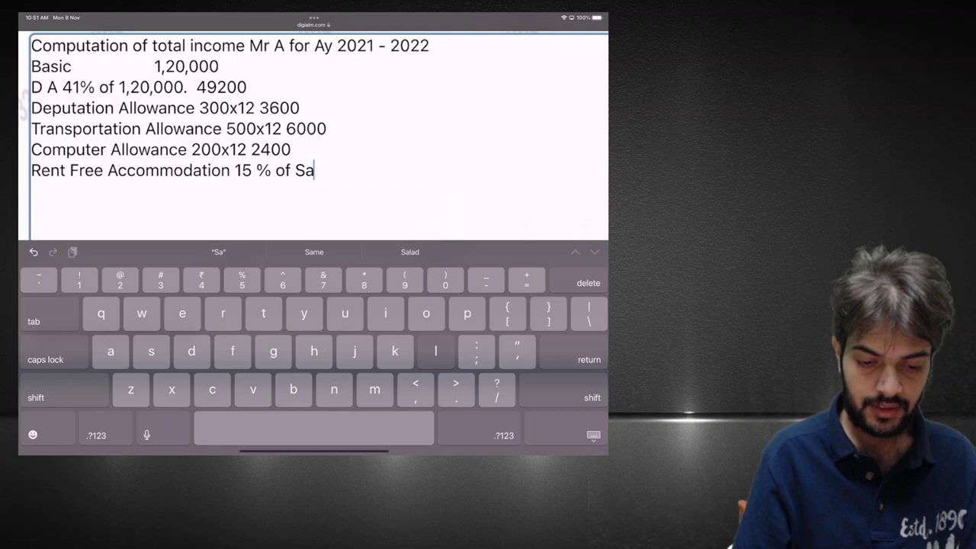
pyautogui.write('lasary')
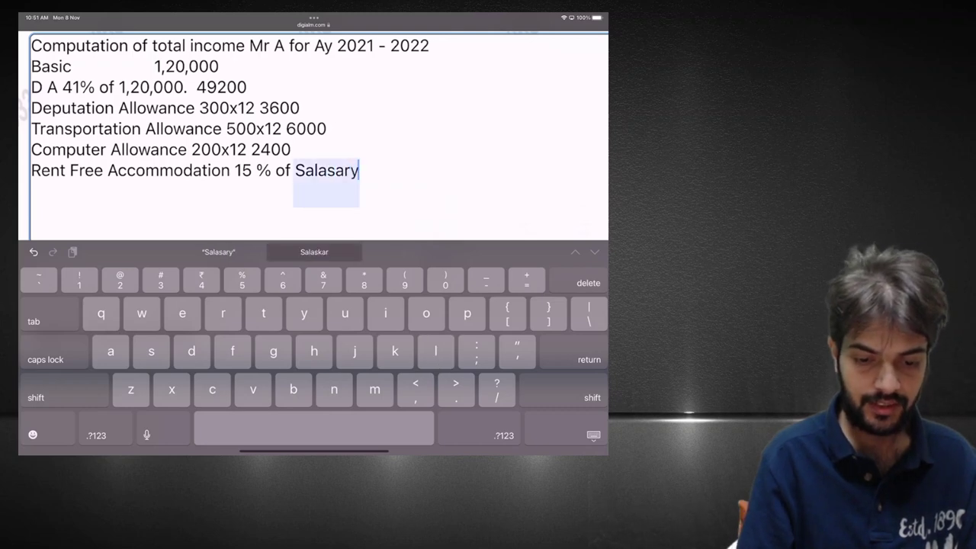
pyautogui.press('BackSpace')
pyautogui.press('BackSpace')
pyautogui.press('BackSpace')
pyautogui.press('BackSpace')
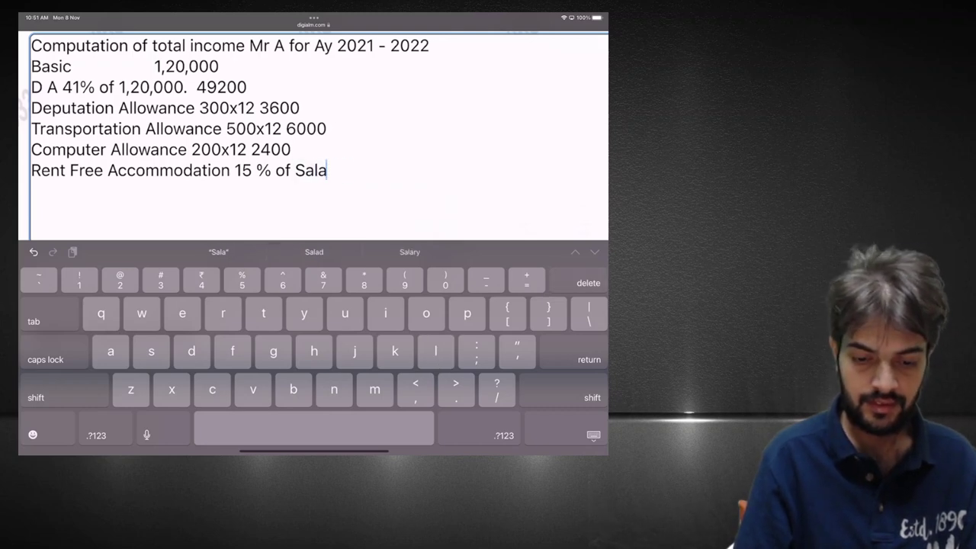
pyautogui.write('ry')
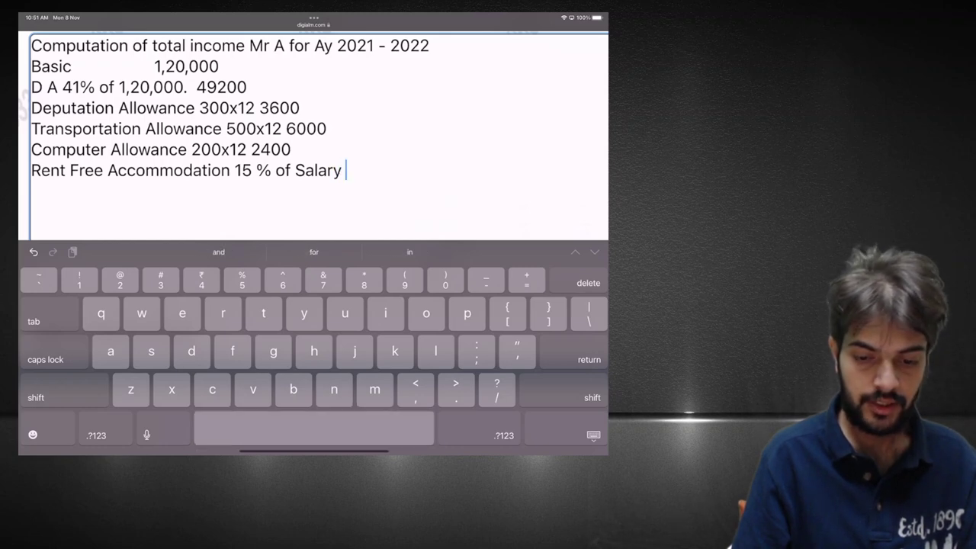
pyautogui.write(' 27')
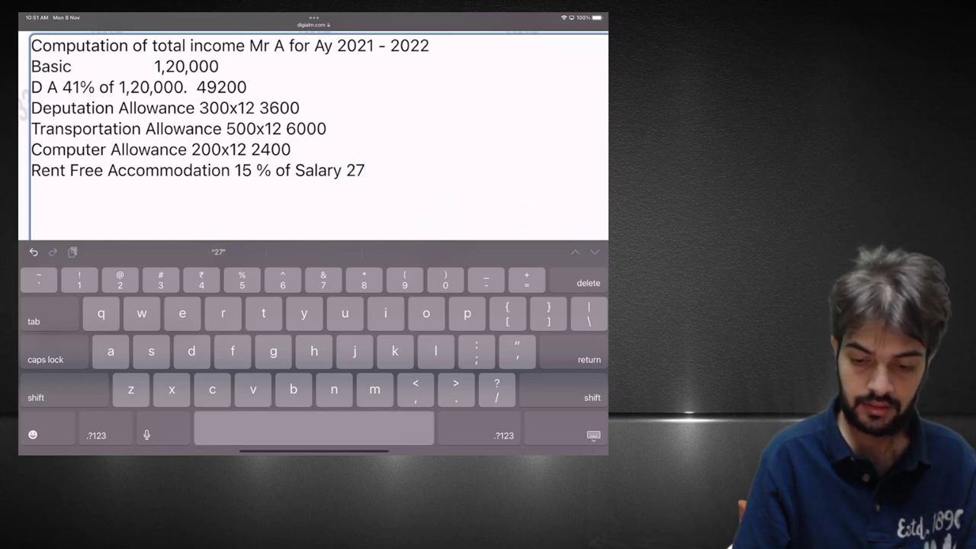
pyautogui.write(',180')
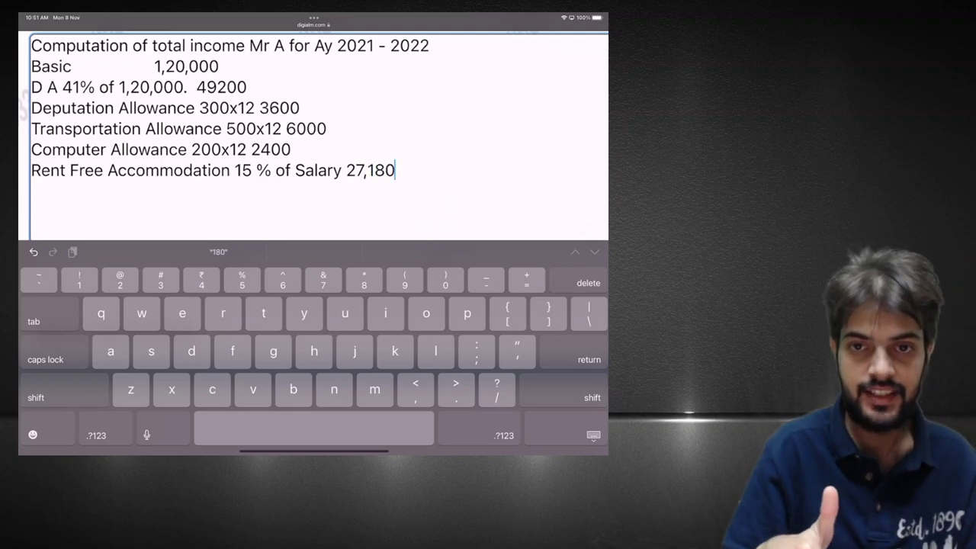
pyautogui.press('Return')
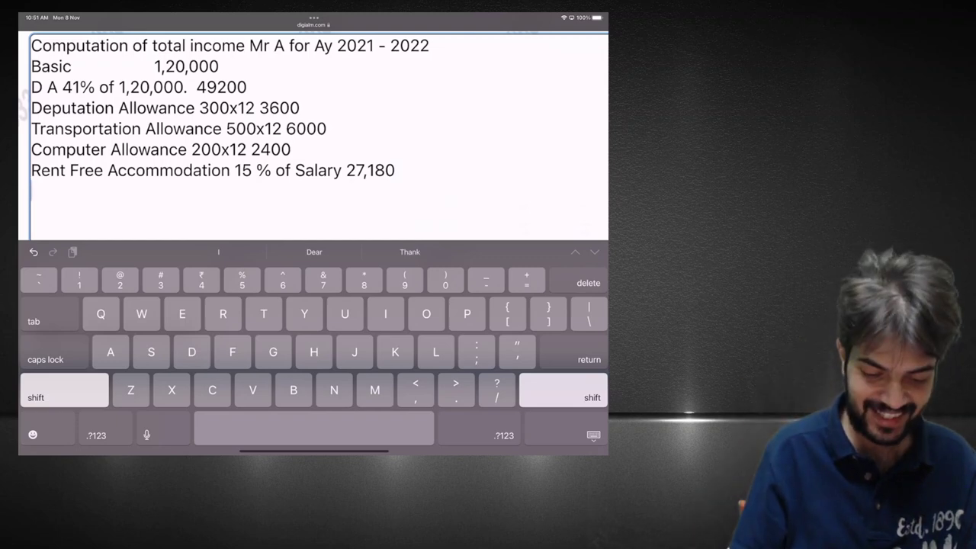
# Step: Add 'Furniture 10% of cost 2500' below the Rent Free Accommodation entry
pyautogui.write('Fu')
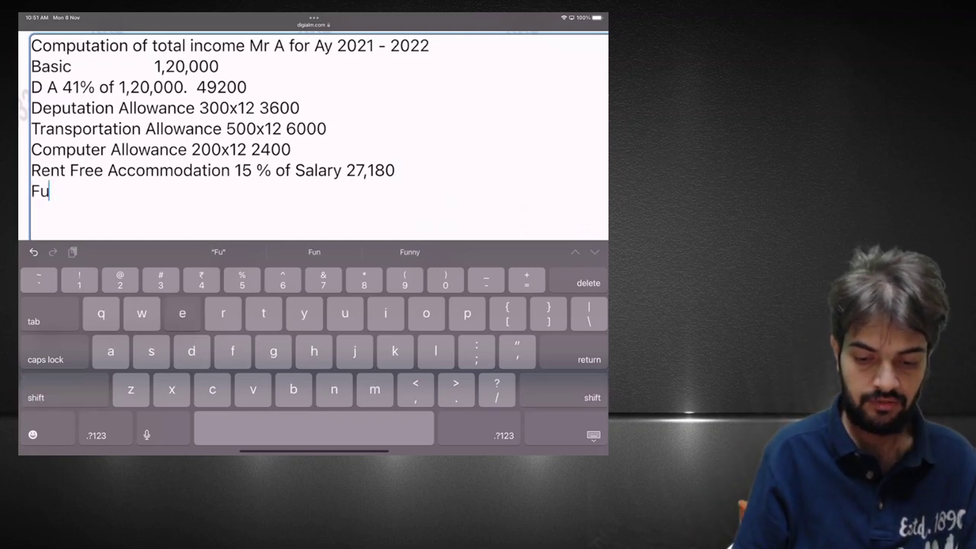
pyautogui.write('eniture 10')
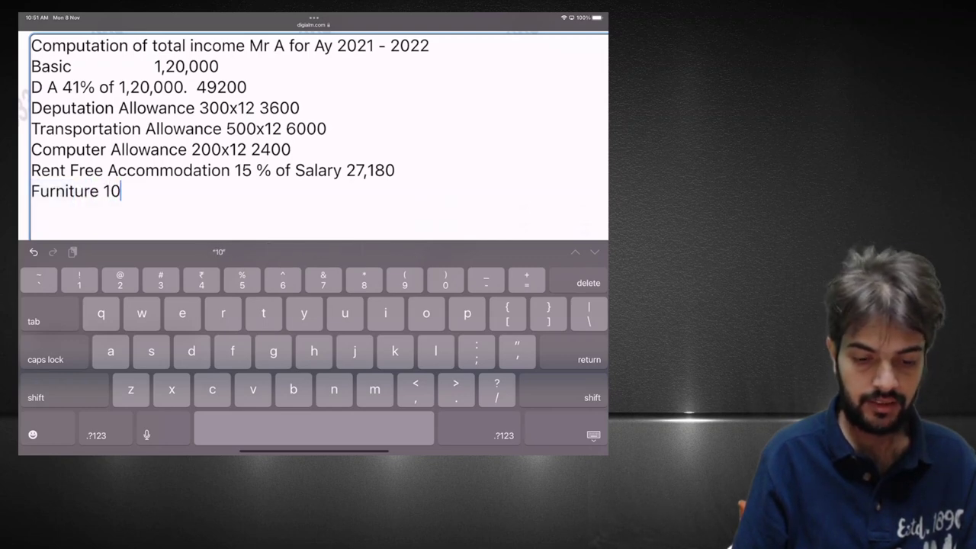
pyautogui.click(503, 431)
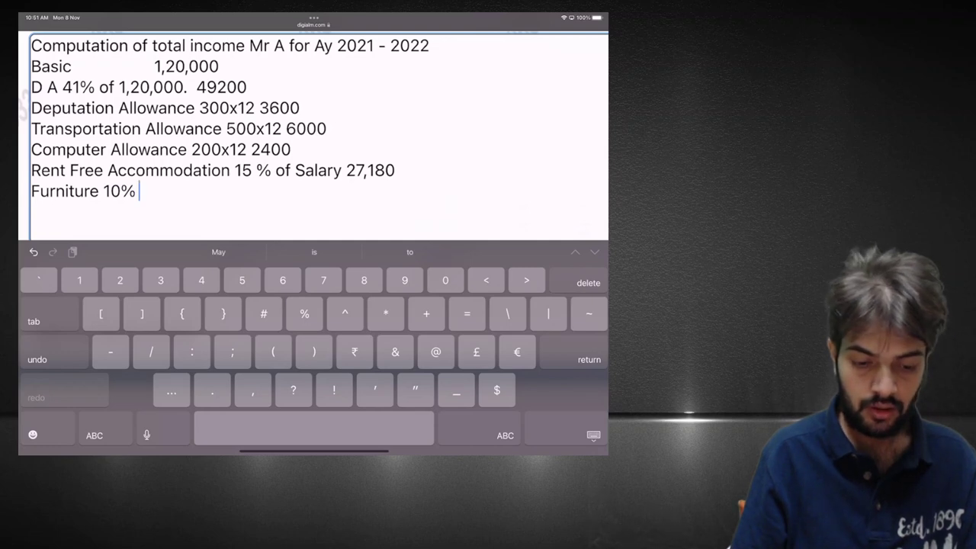
pyautogui.click(505, 435)
pyautogui.write('of')
pyautogui.click(504, 436)
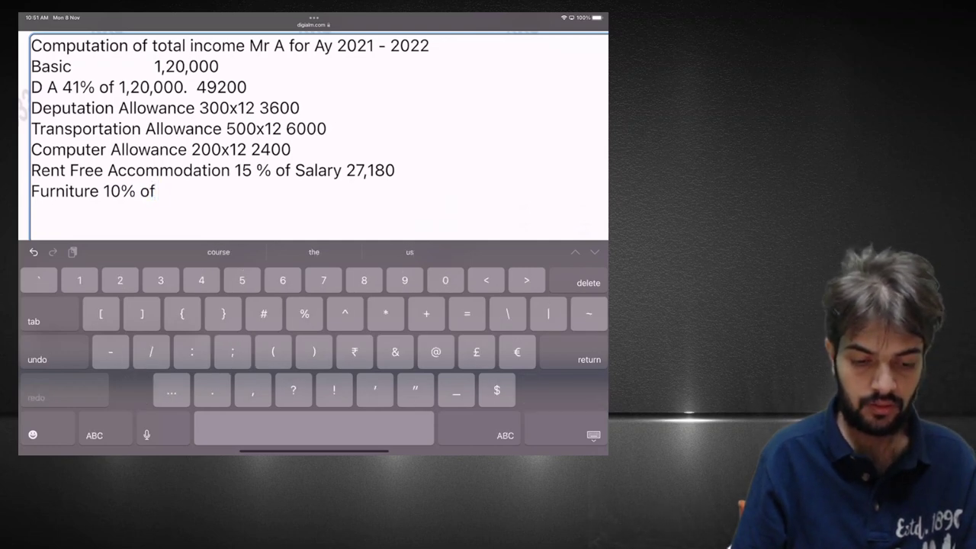
pyautogui.click(505, 435)
pyautogui.write('cost')
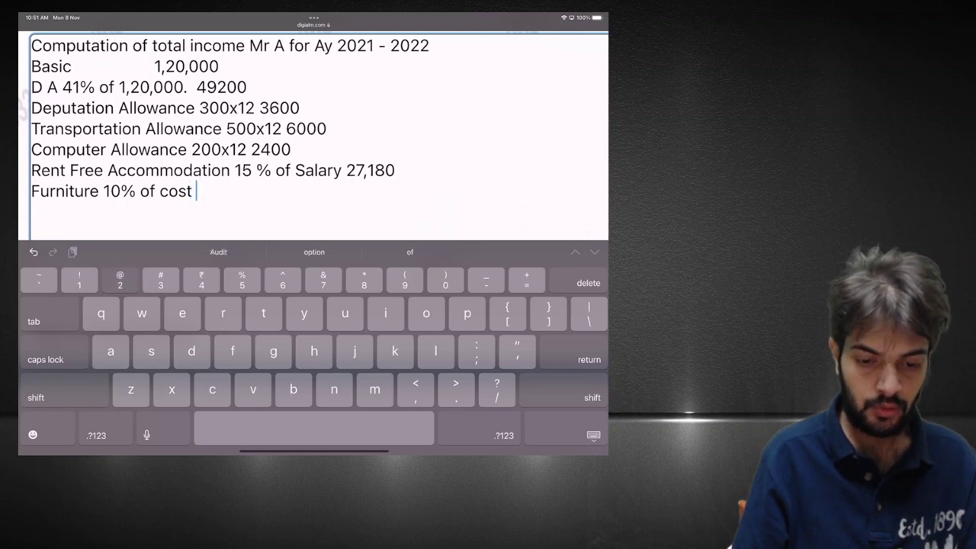
pyautogui.write(' 2500')
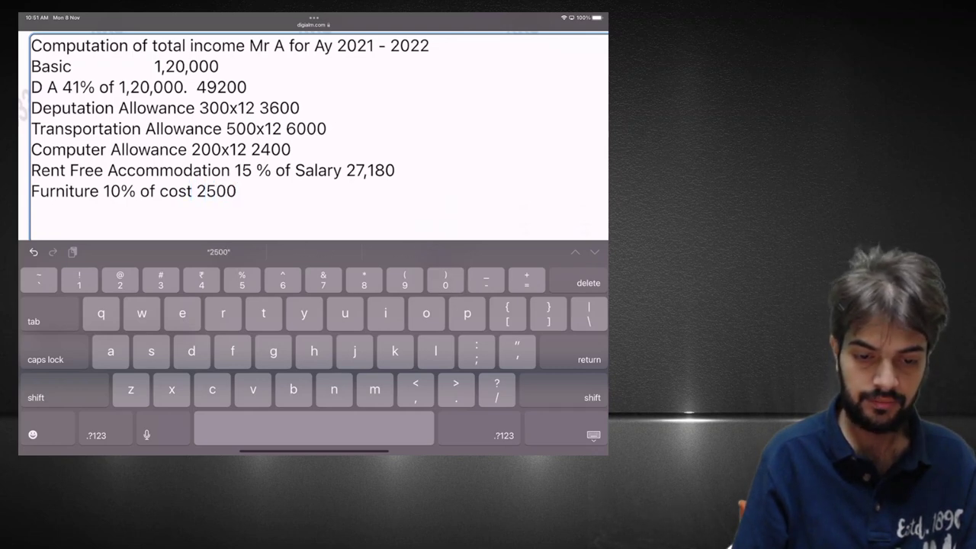
pyautogui.press('Return')
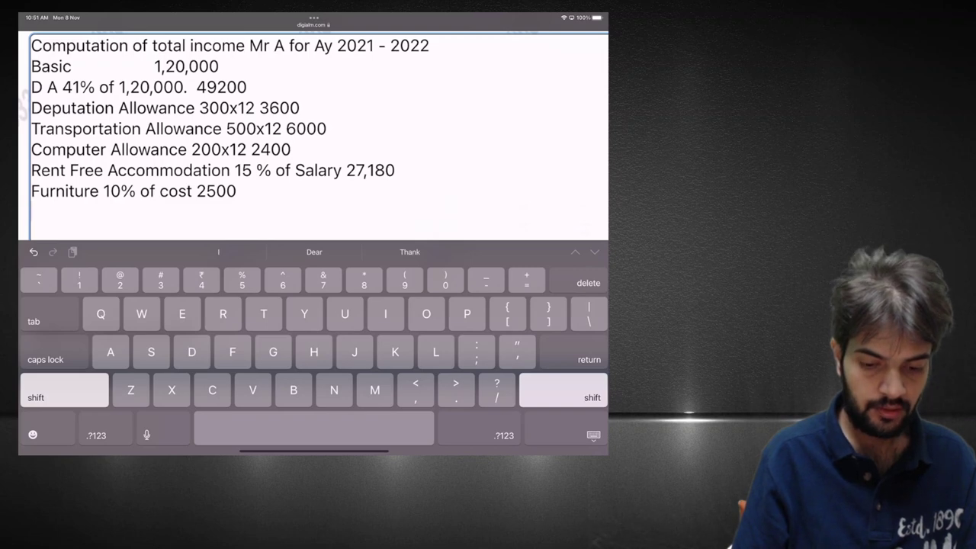
# Step: Add 'Car Facility 1800x12 21600' and begin the 'Leave Travel assistance' line
pyautogui.write('Car Faci')
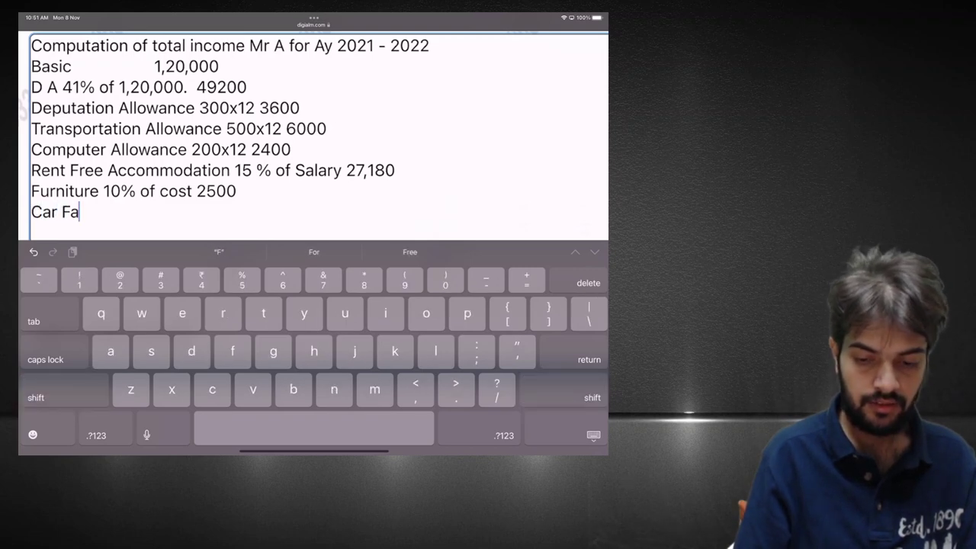
pyautogui.write('lit')
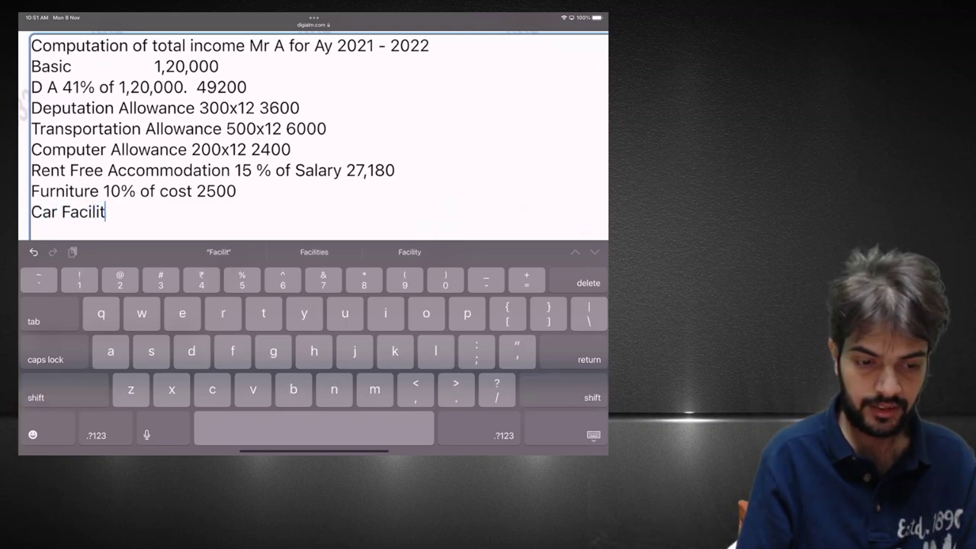
pyautogui.write('y')
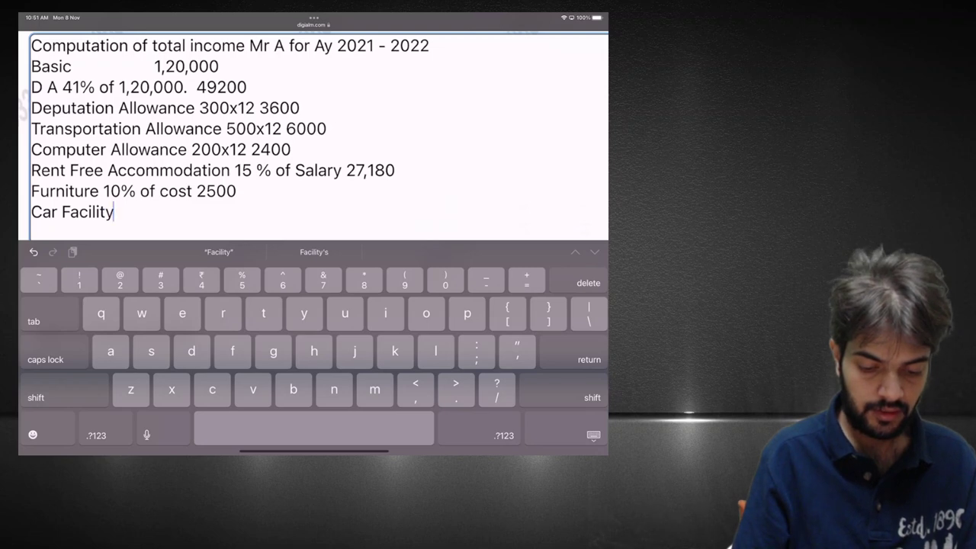
pyautogui.write(' 1')
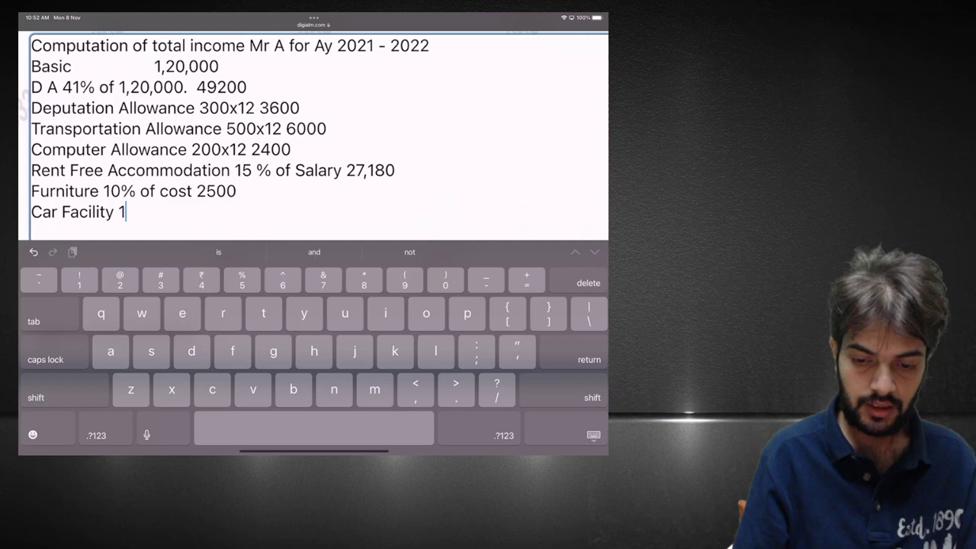
pyautogui.write('800x12')
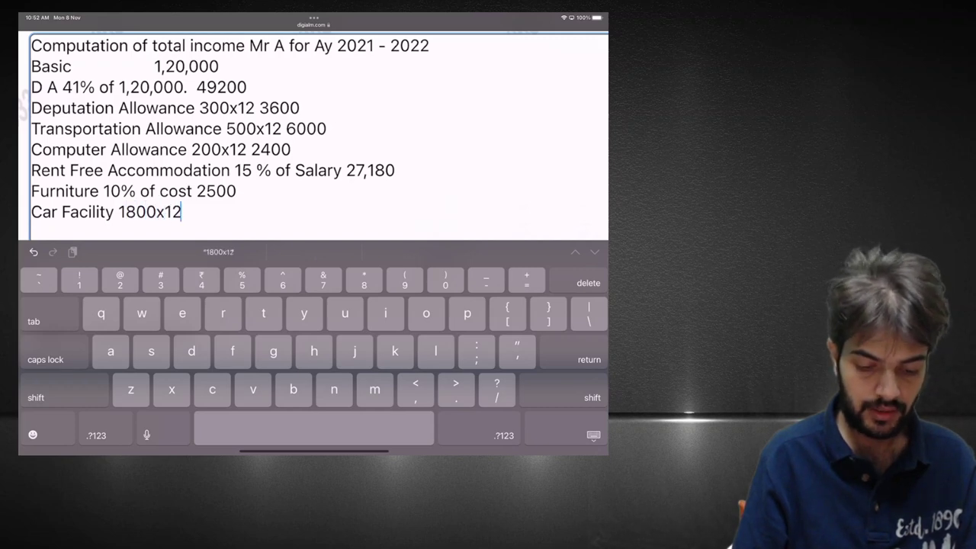
pyautogui.write(' 216')
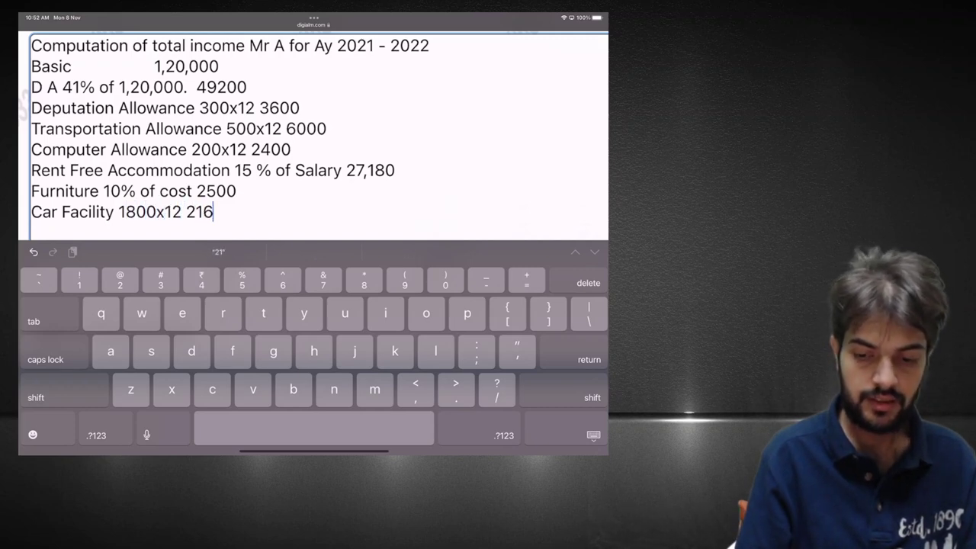
pyautogui.write('00')
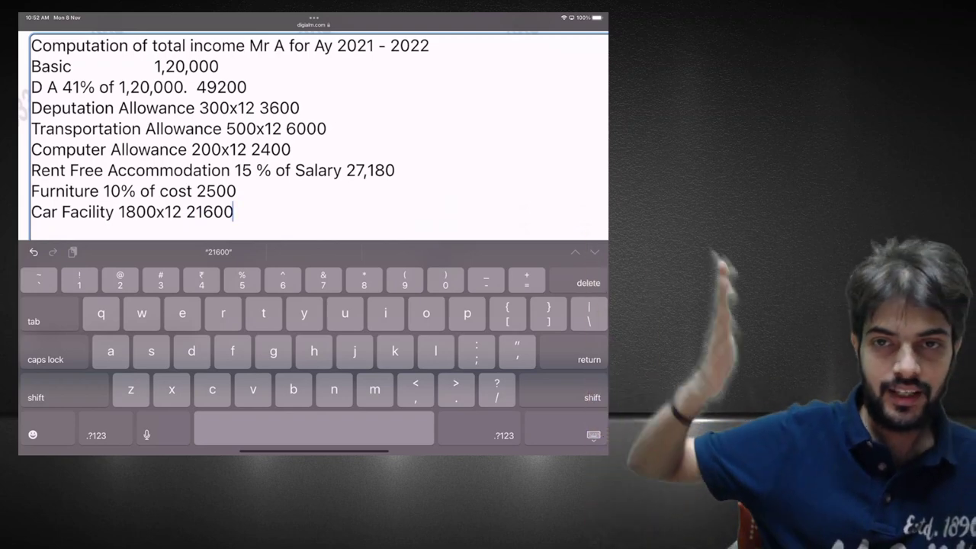
pyautogui.press('Return')
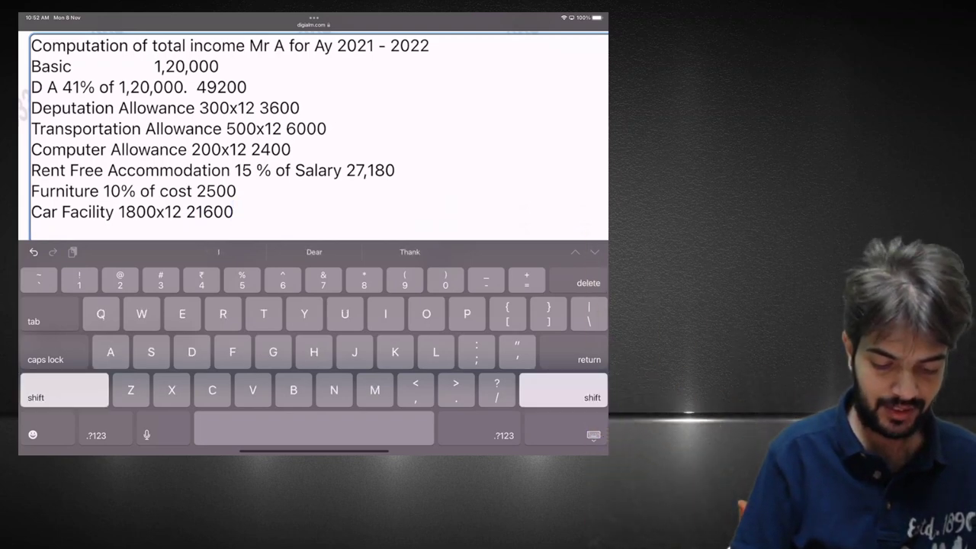
pyautogui.write('Leave ')
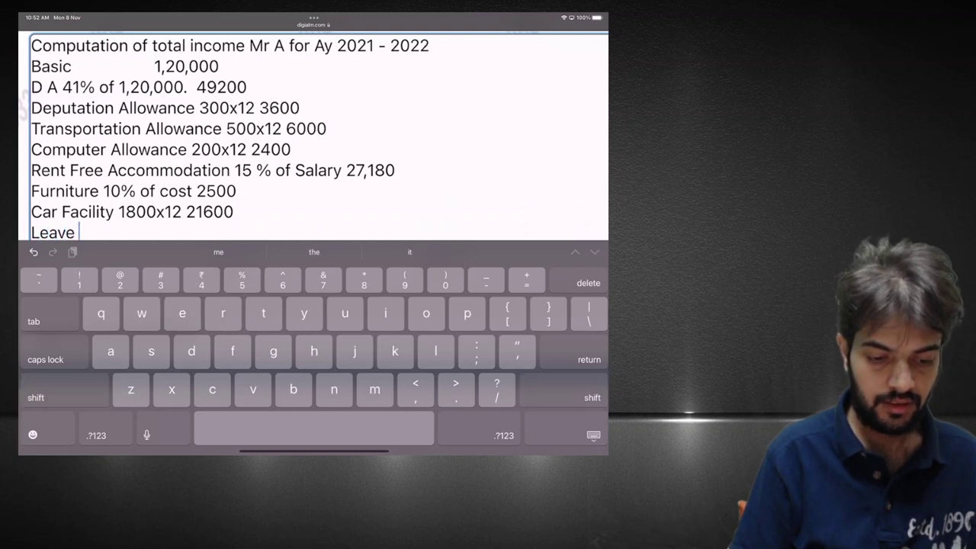
pyautogui.write('Travel ')
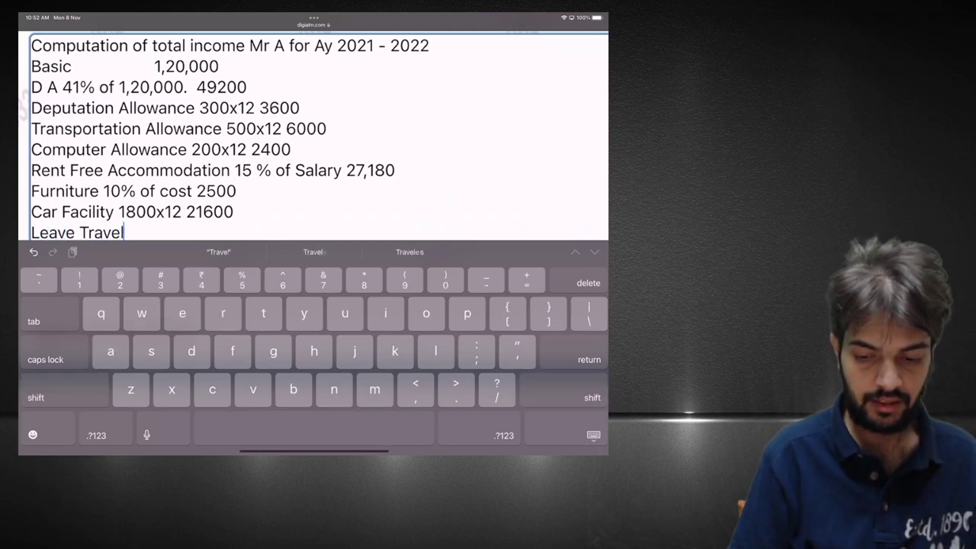
pyautogui.write('all')
pyautogui.press('BackSpace')
pyautogui.press('BackSpace')
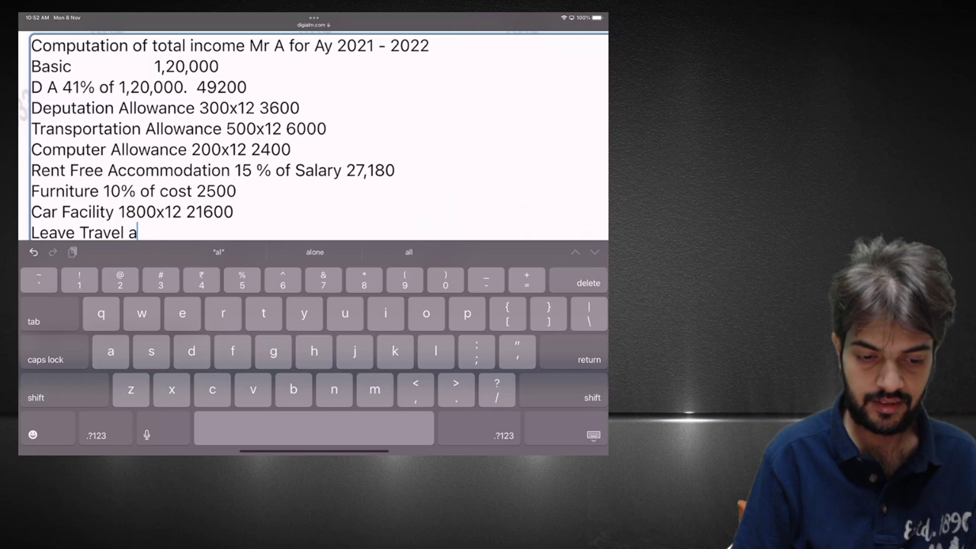
pyautogui.write('sis')
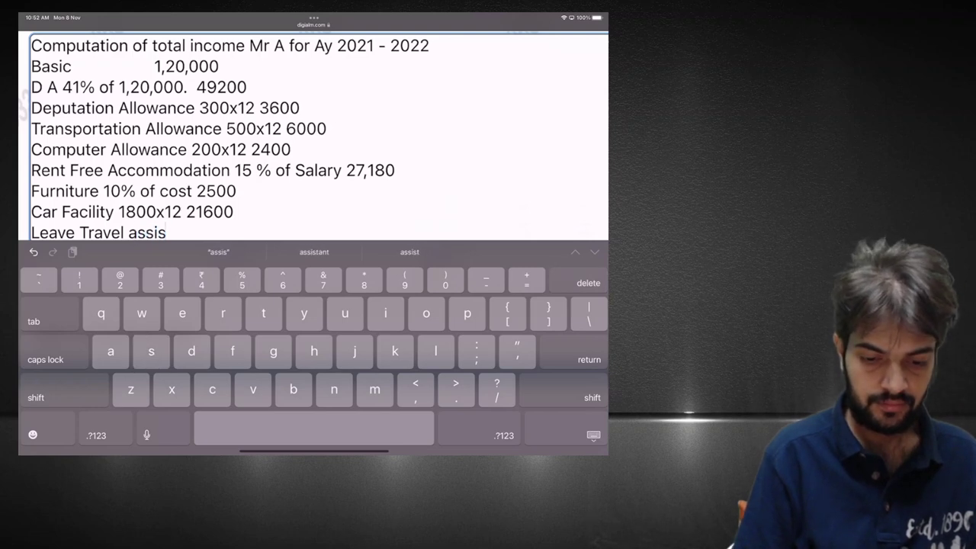
pyautogui.write('tan')
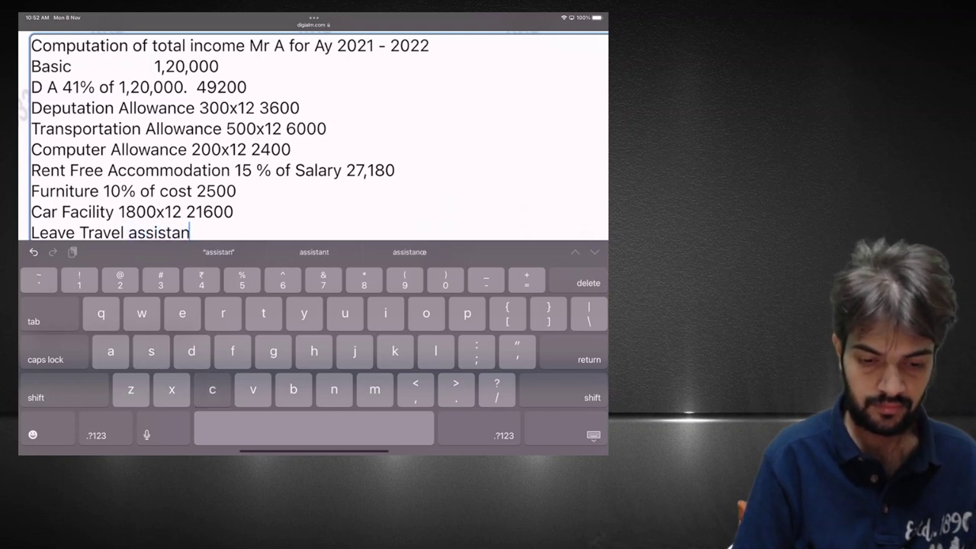
pyautogui.write('ce')
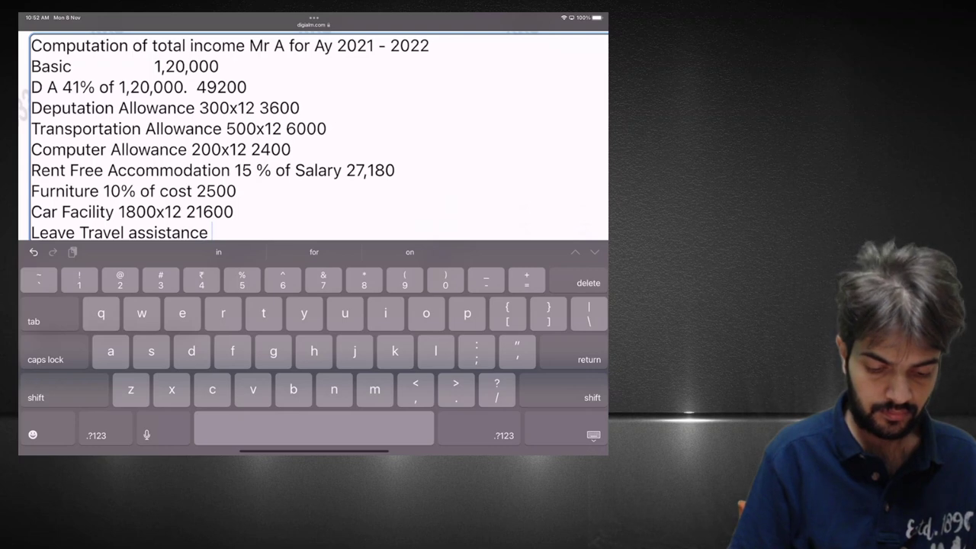
# Step: Finish Leave Travel assistance with EXEMPTED in capitals, removing the stray letters
pyautogui.click(32, 435)
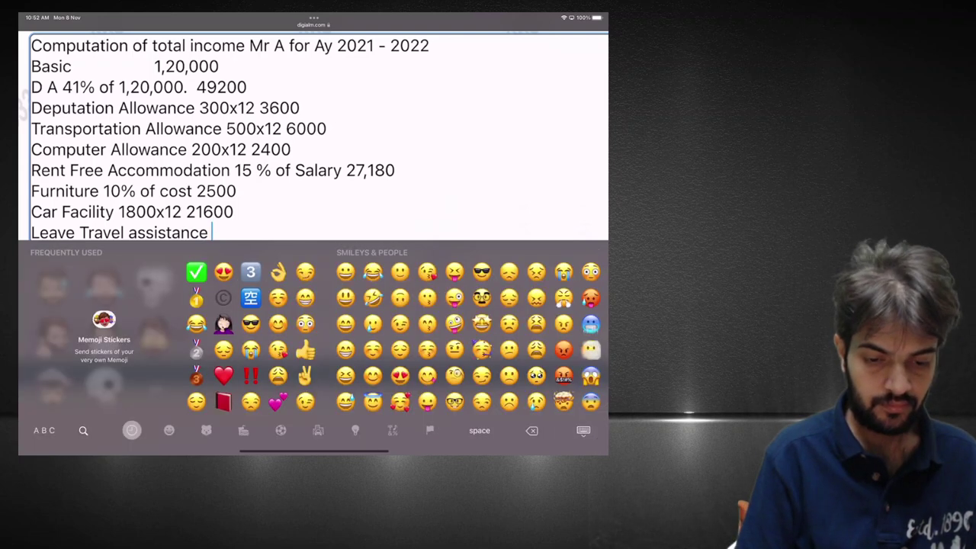
pyautogui.click(43, 430)
pyautogui.press('capslock')
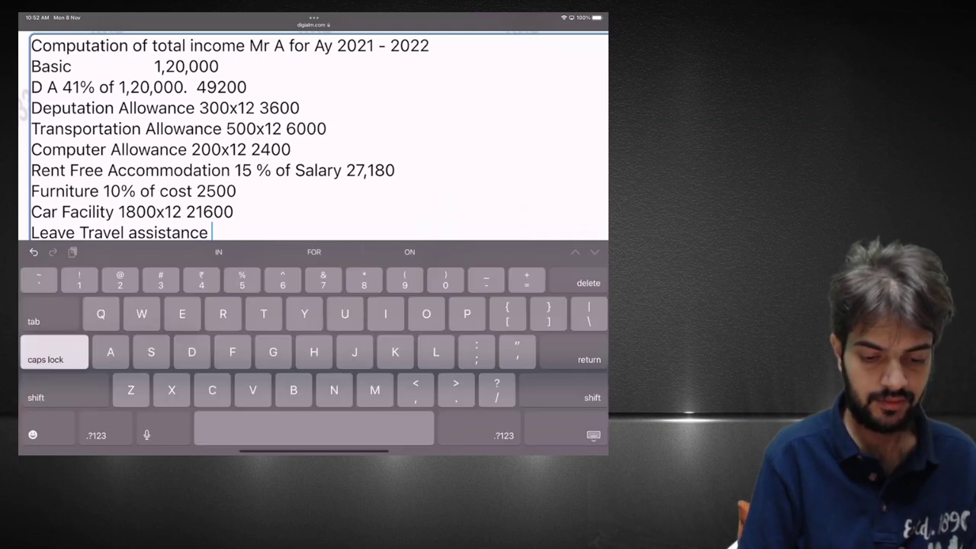
pyautogui.write('EXEMP')
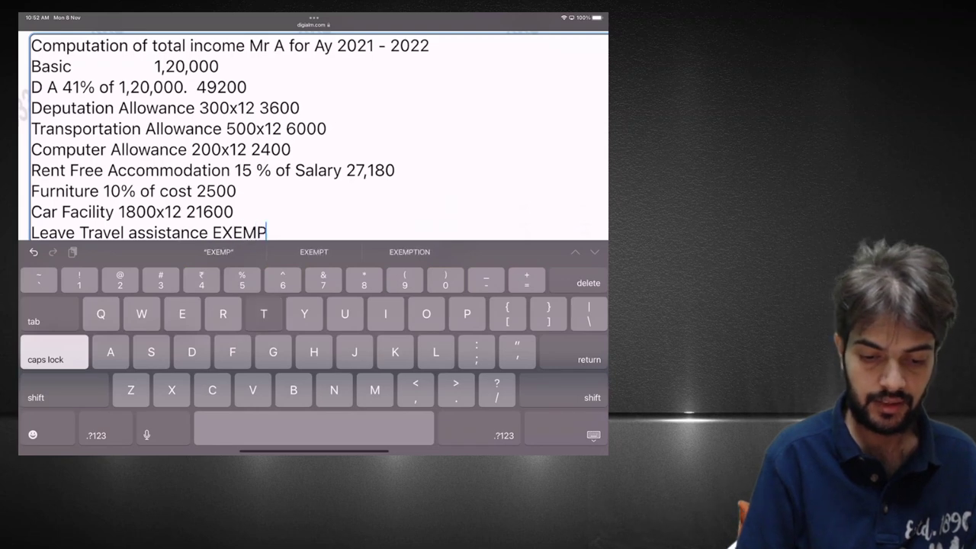
pyautogui.write('TED')
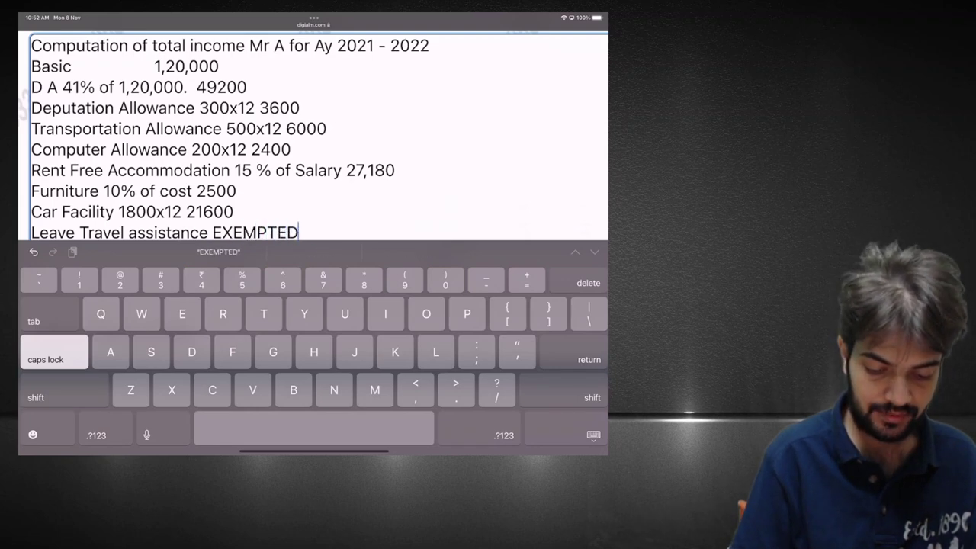
pyautogui.write('R')
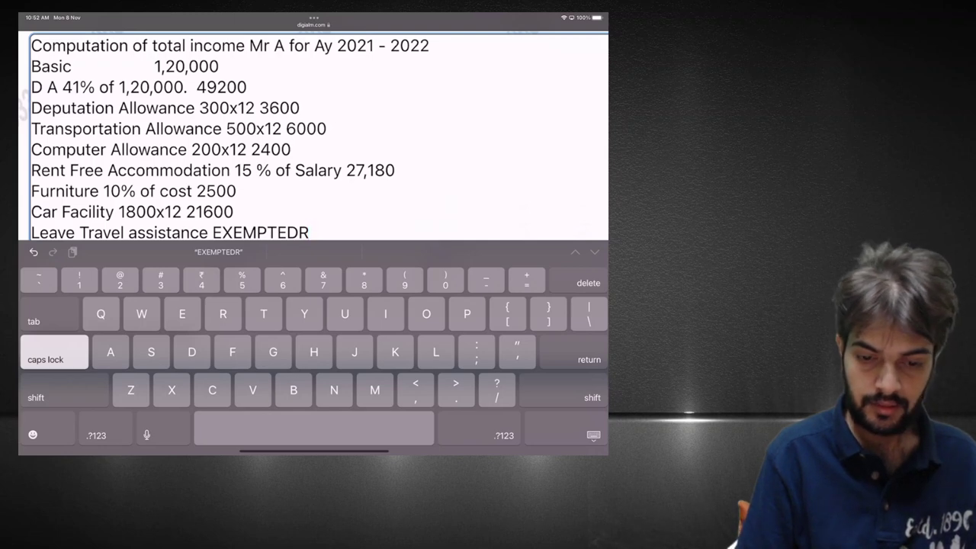
pyautogui.press('BackSpace')
pyautogui.press('BackSpace')
pyautogui.press('BackSpace')
pyautogui.press('BackSpace')
pyautogui.press('BackSpace')
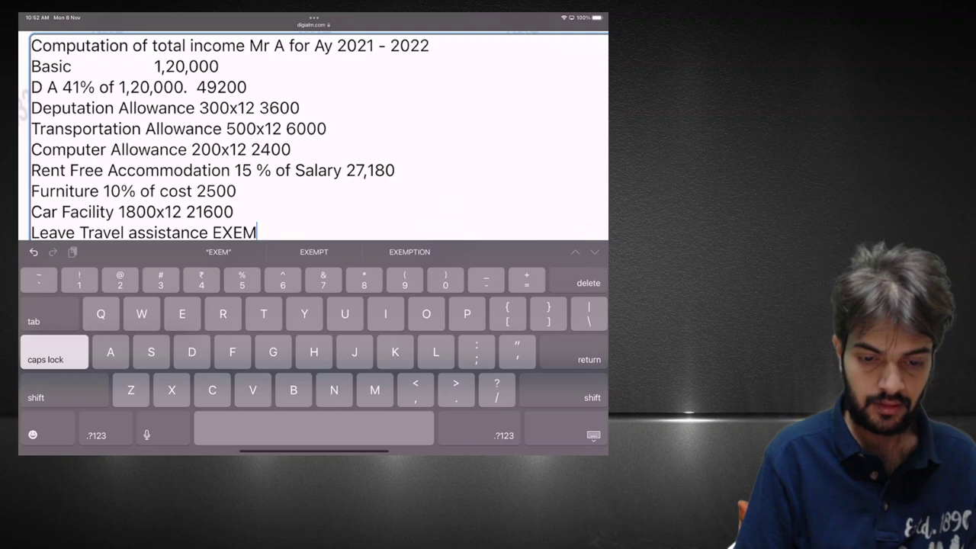
pyautogui.press('BackSpace')
pyautogui.press('BackSpace')
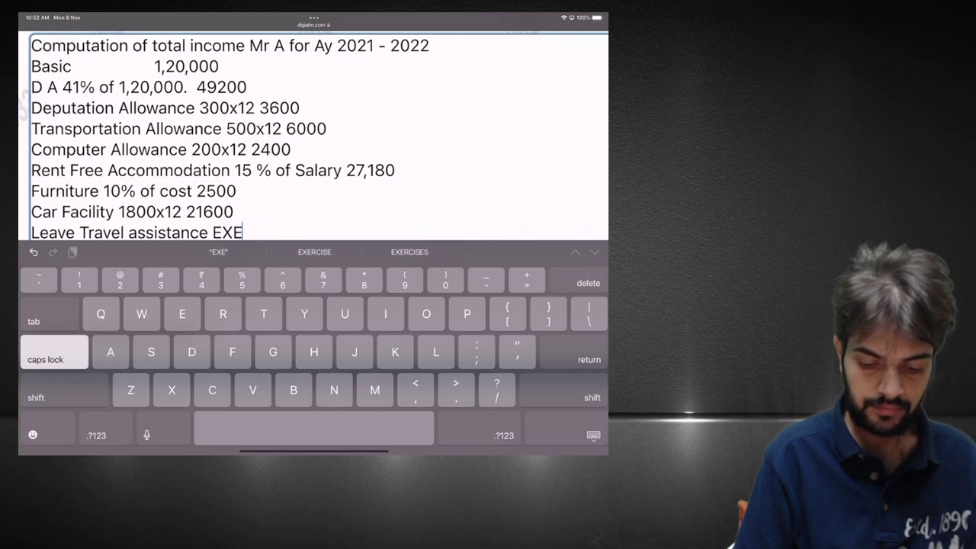
pyautogui.write('MP')
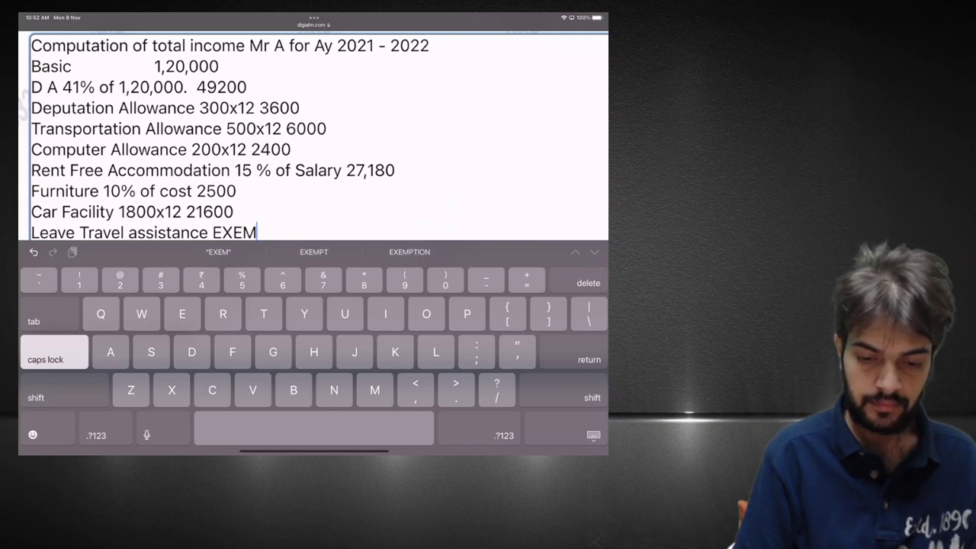
pyautogui.write('TED')
# Step: Add 'NIL INTEREST FREE LOAN NIL' in capitals below the Leave Travel assistance line
pyautogui.press('Return')
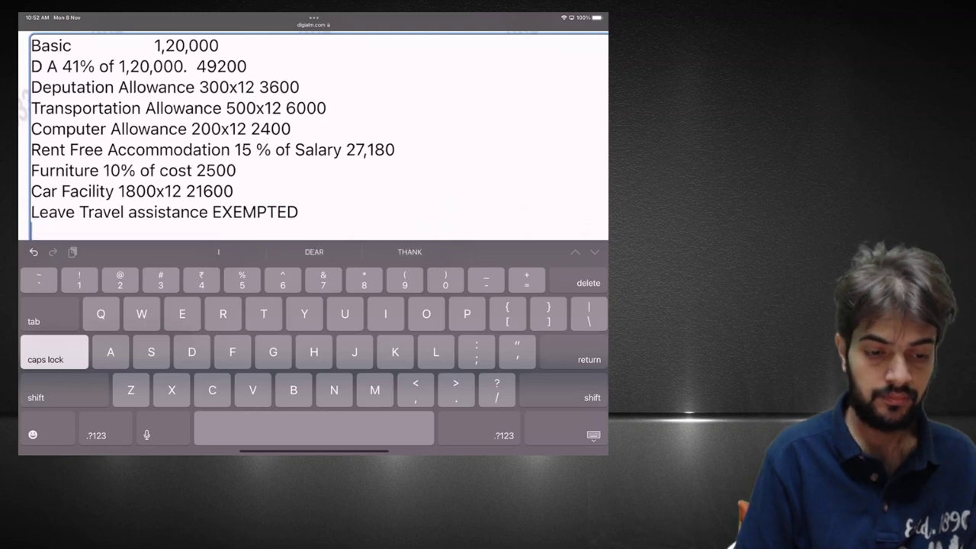
pyautogui.press('capslock')
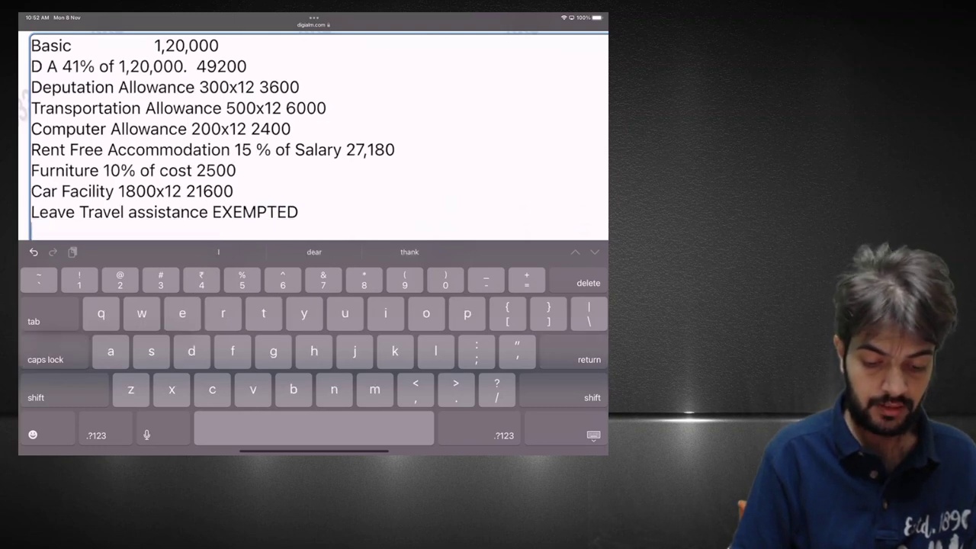
pyautogui.press('capslock')
pyautogui.write('NIL ')
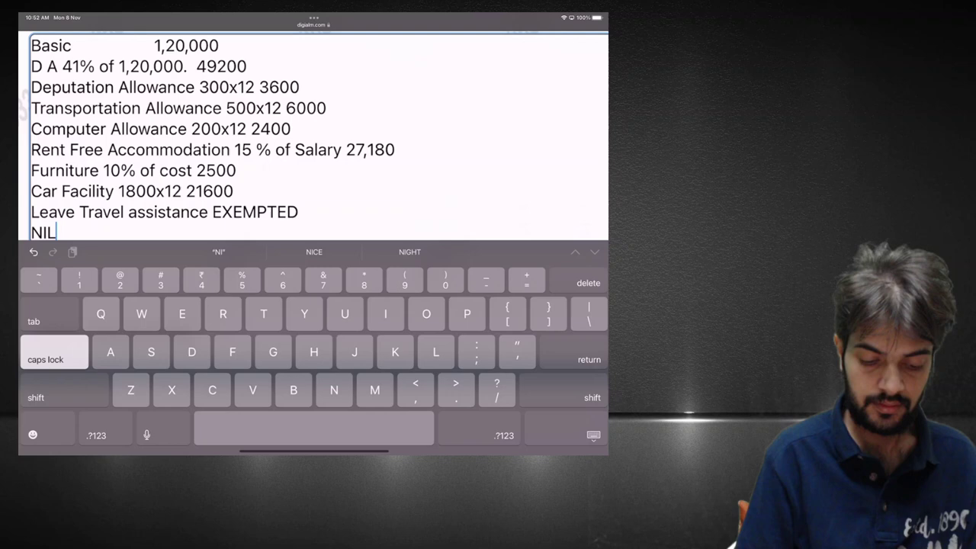
pyautogui.write('INT')
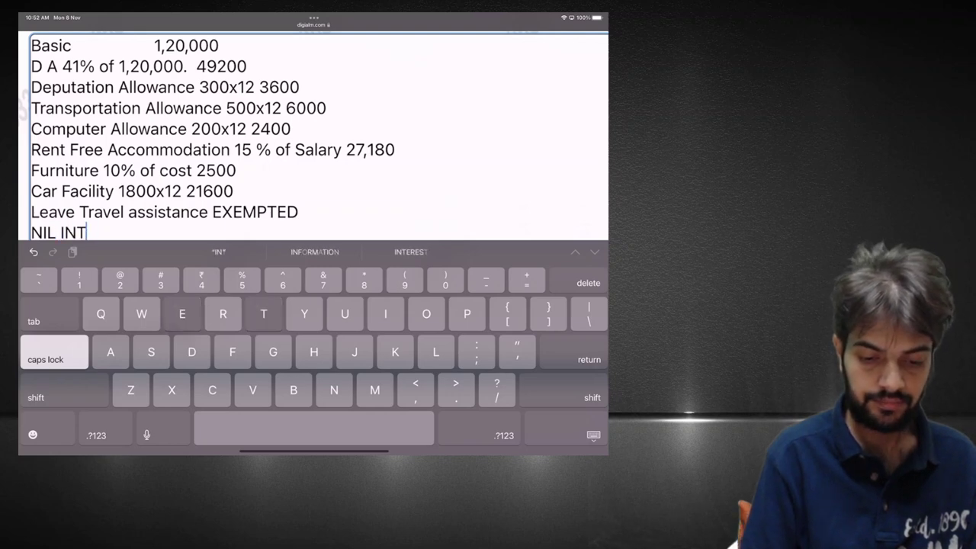
pyautogui.write('EREST ')
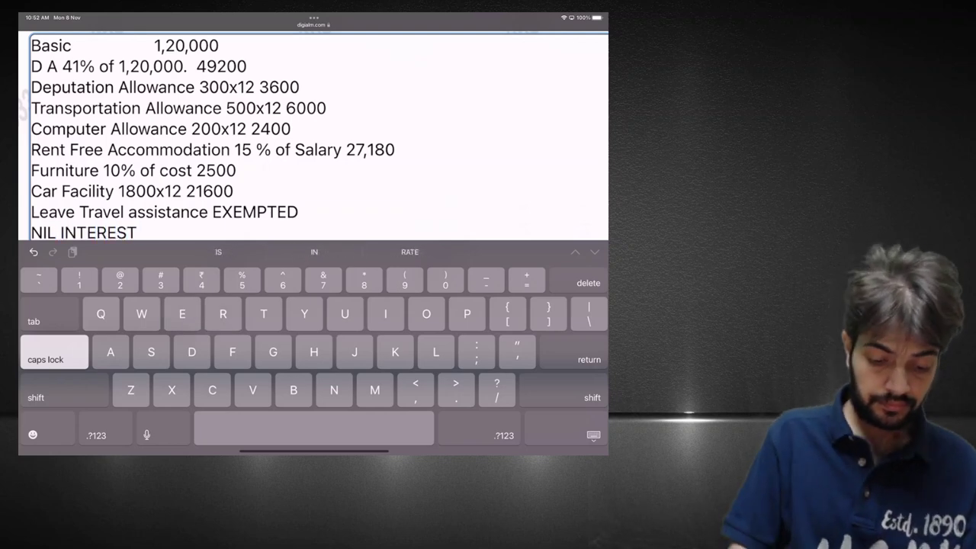
pyautogui.write('FREE ')
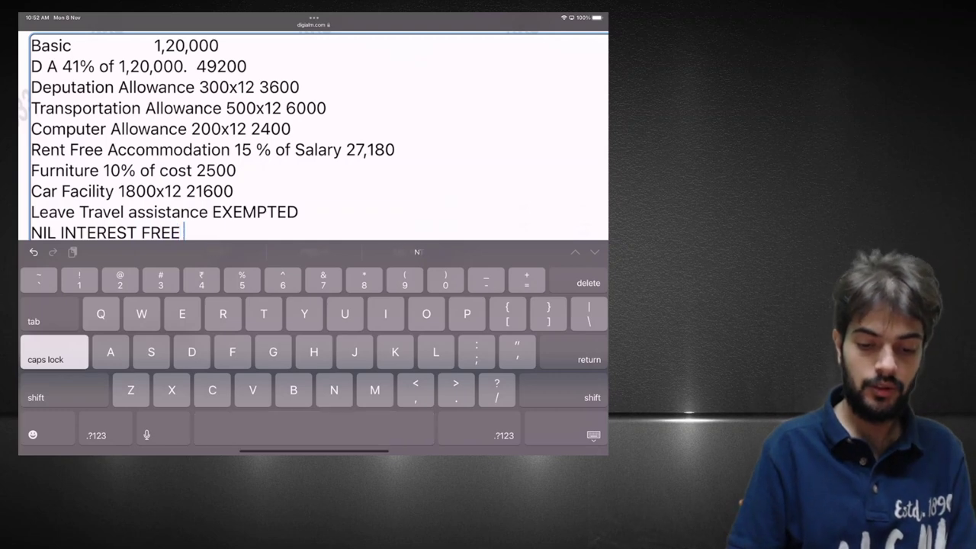
pyautogui.write('LOAN ')
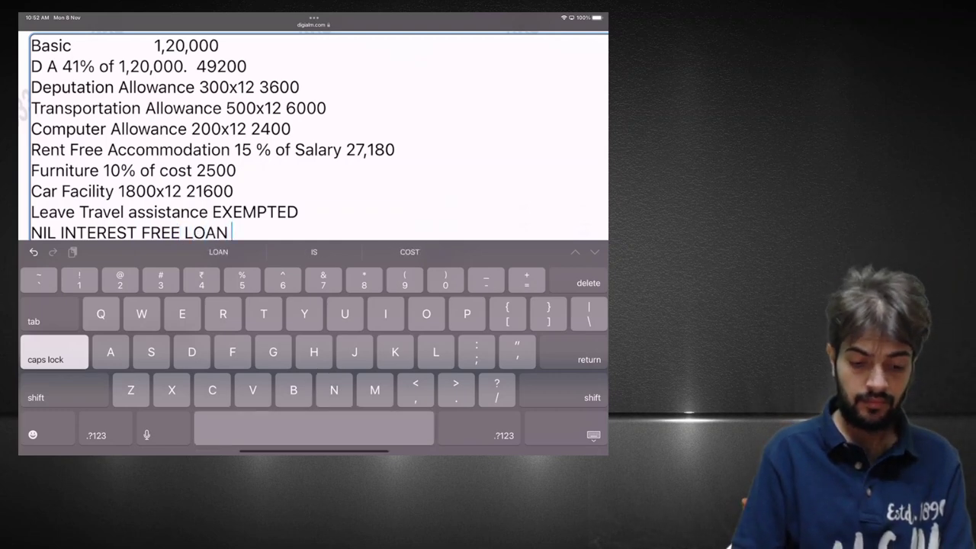
pyautogui.write('N')
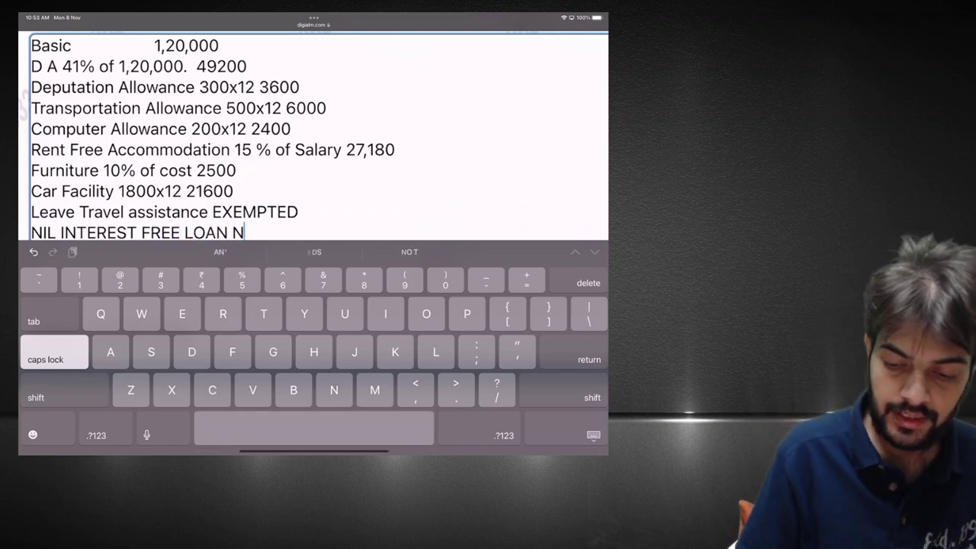
pyautogui.write('IL')
pyautogui.press('Return')
pyautogui.write('EM')
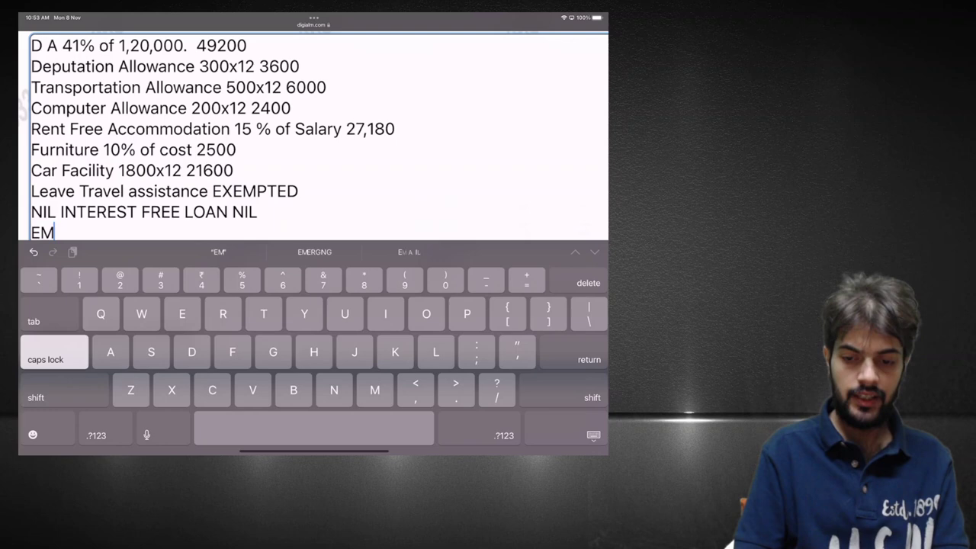
# Step: Complete the line as 'EMPLOYER CONT.TO RPF 15% of salary 25380' and start a new line
pyautogui.write('PLOYER C')
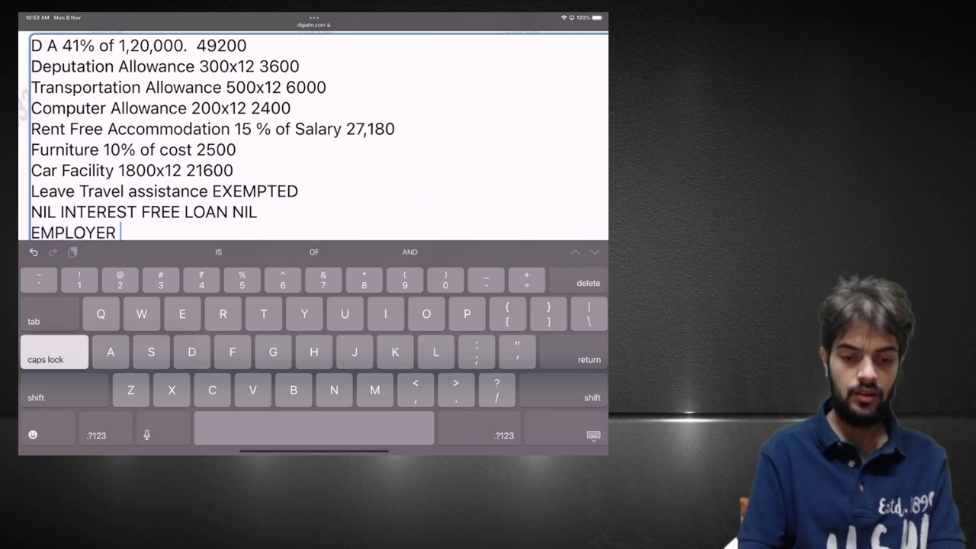
pyautogui.write('ONT')
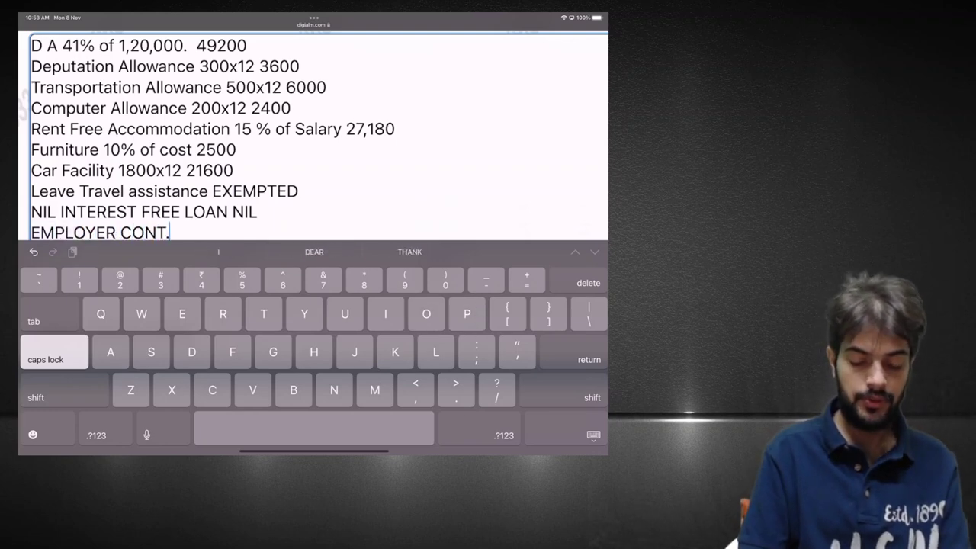
pyautogui.write('.TO ')
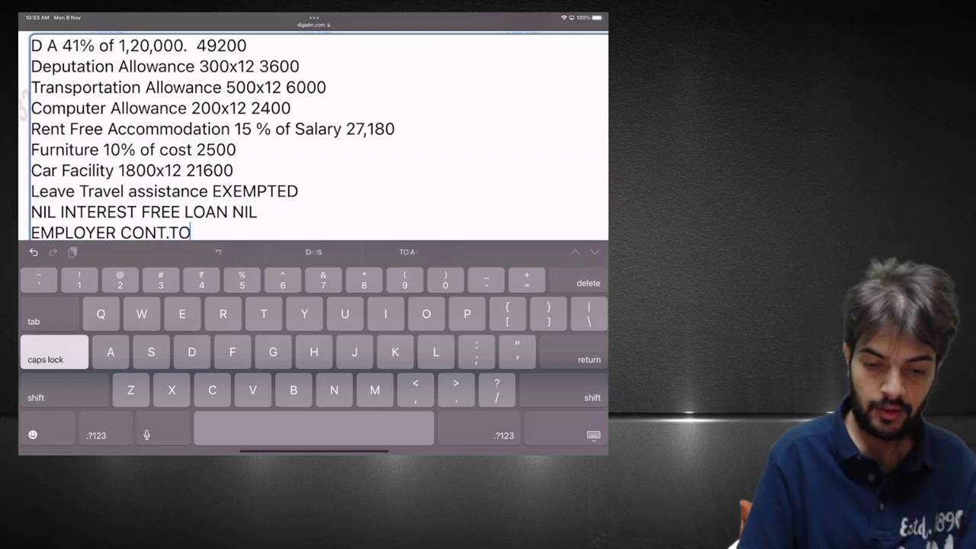
pyautogui.write('RPF 15')
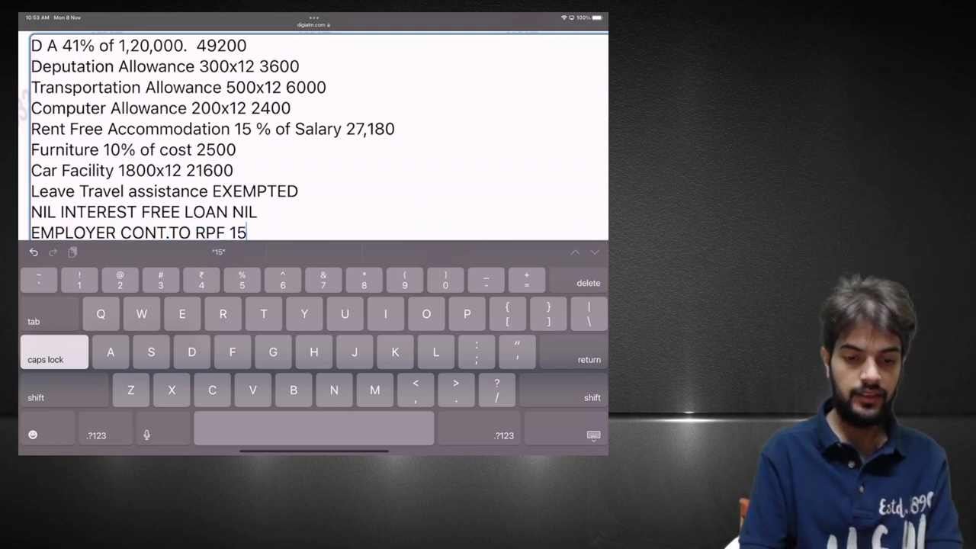
pyautogui.click(504, 435)
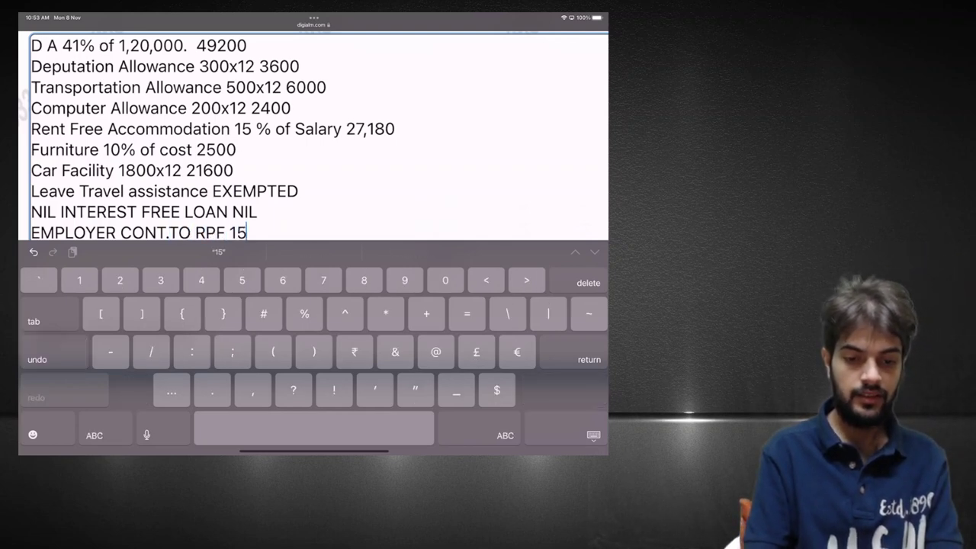
pyautogui.write('%')
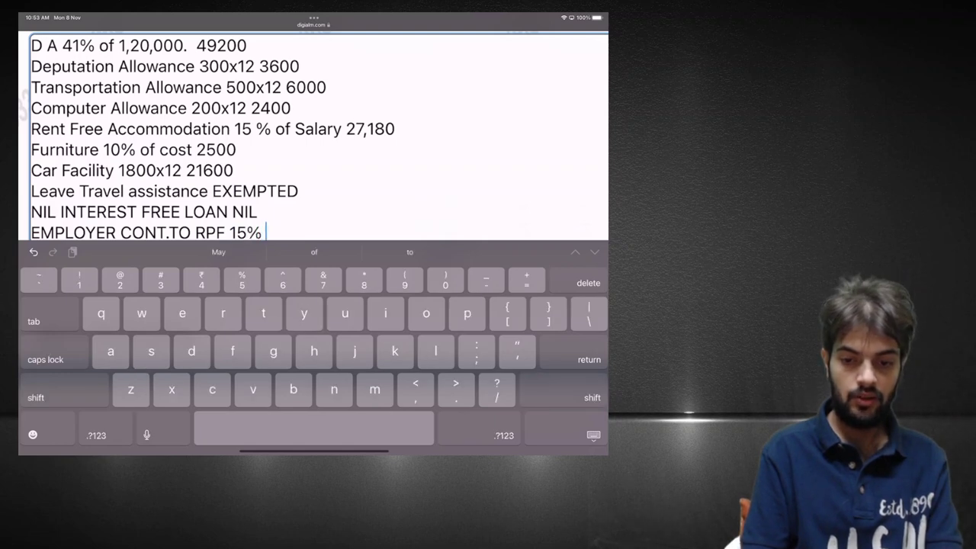
pyautogui.write('f salary 2')
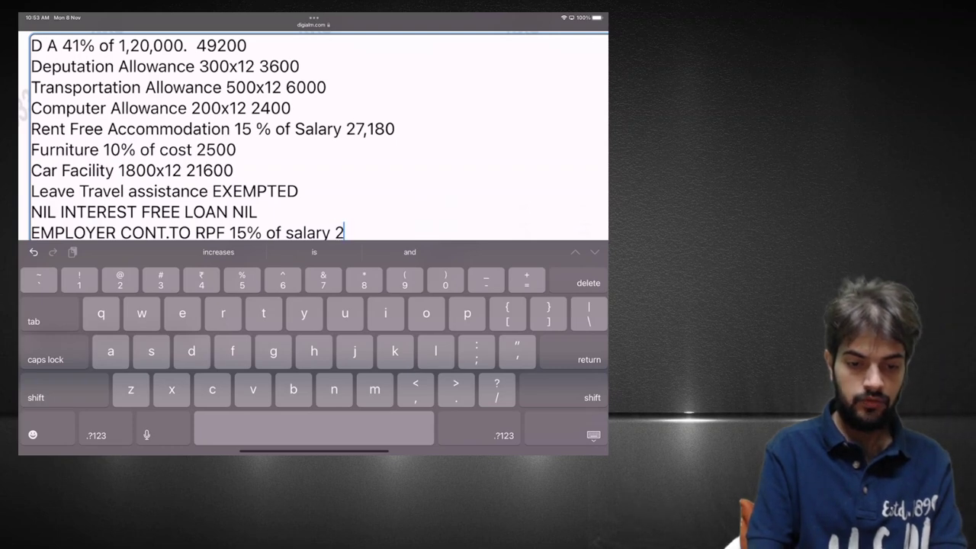
pyautogui.write(' 3')
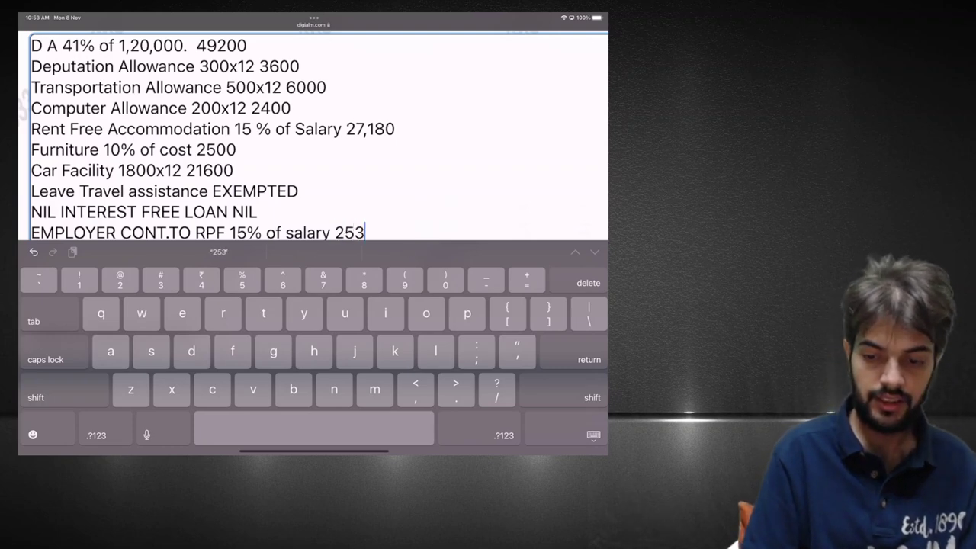
pyautogui.write('8-')
pyautogui.press('BackSpace')
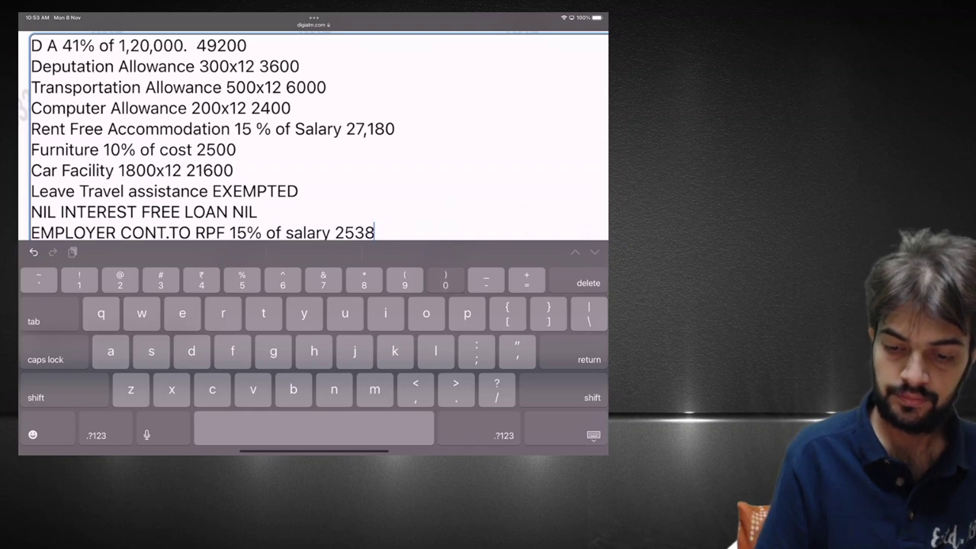
pyautogui.write('0')
pyautogui.press('Return')
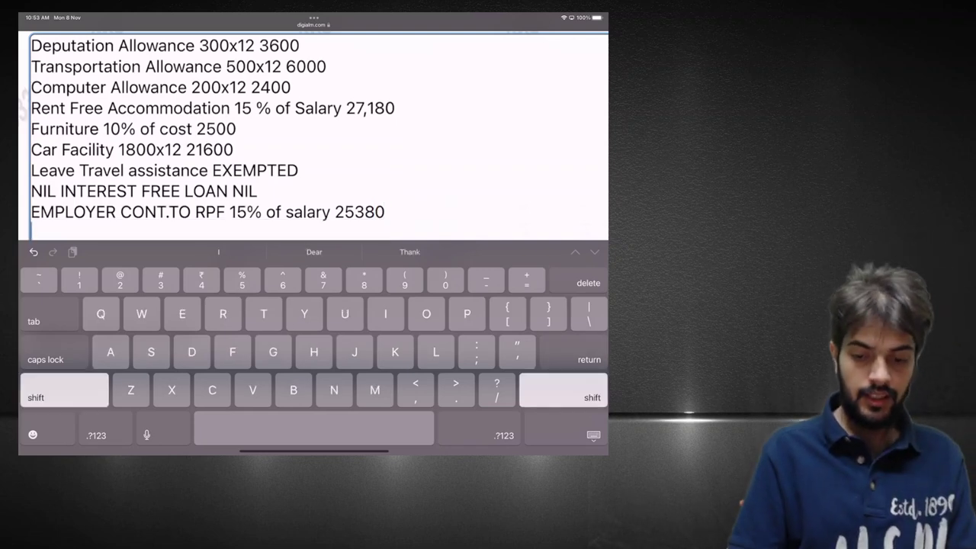
# Step: Add the line 'Less exempted 12% of salary (20304)'
pyautogui.write('Less exemp')
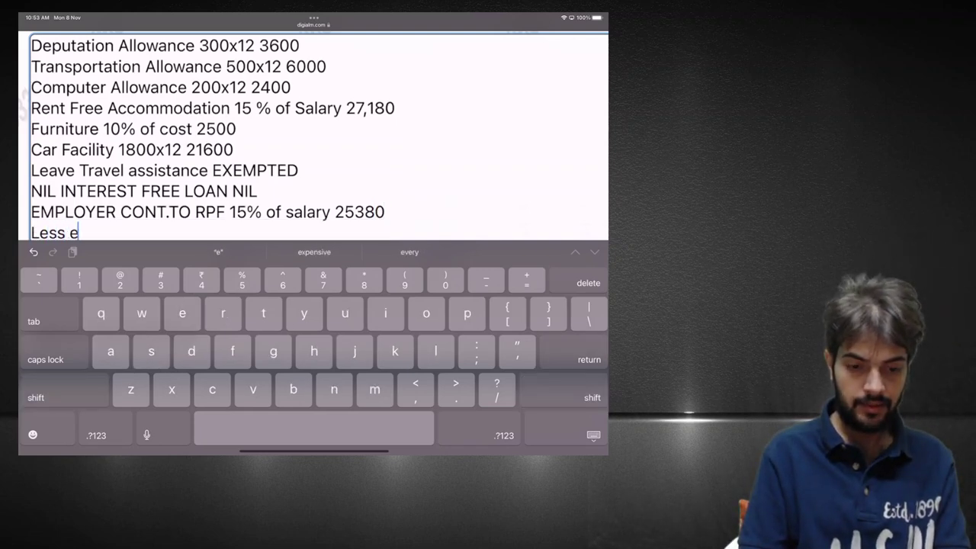
pyautogui.write('te')
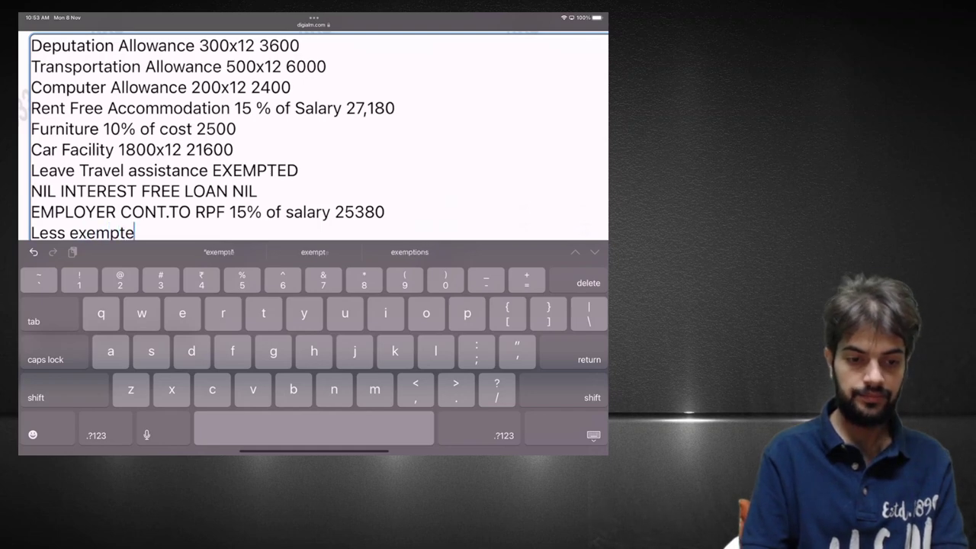
pyautogui.write('d 12')
pyautogui.click(479, 433)
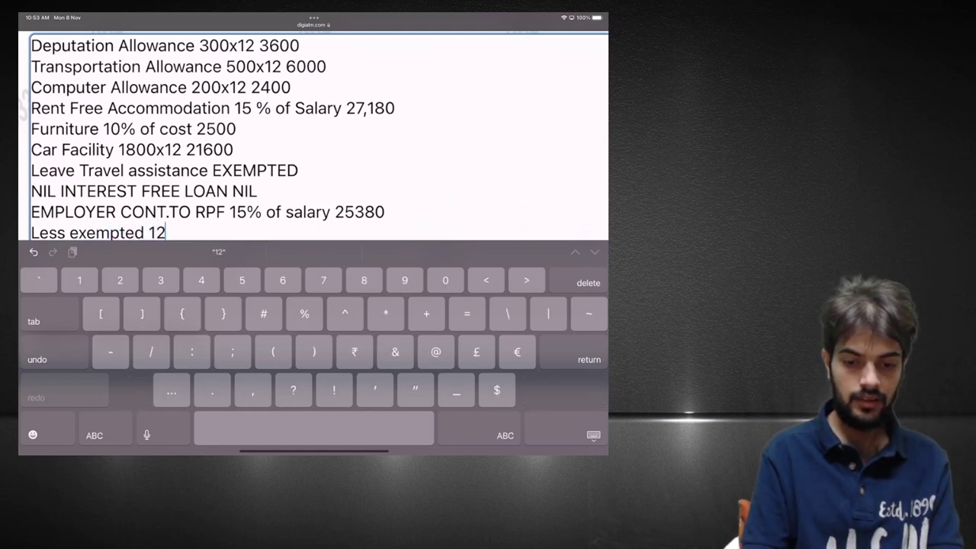
pyautogui.write('%')
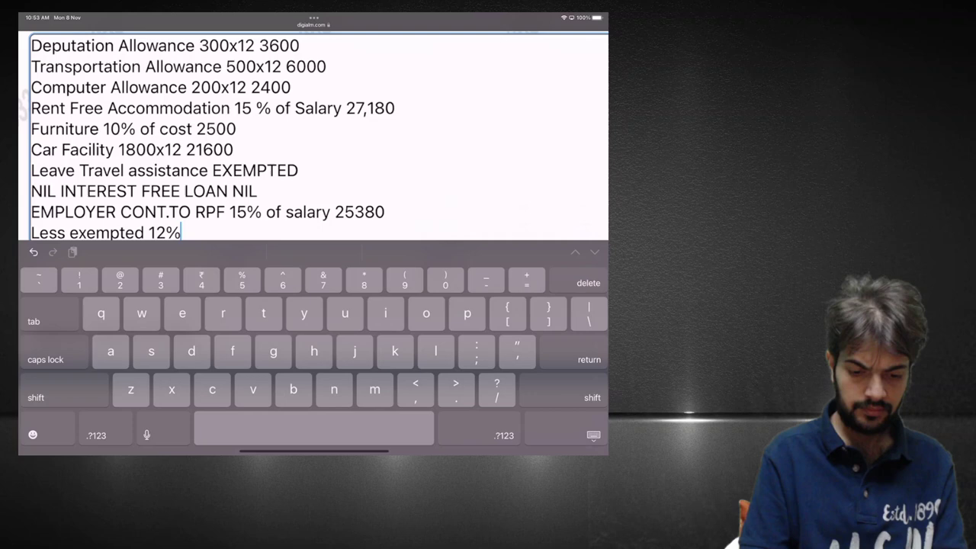
pyautogui.write(' of sal')
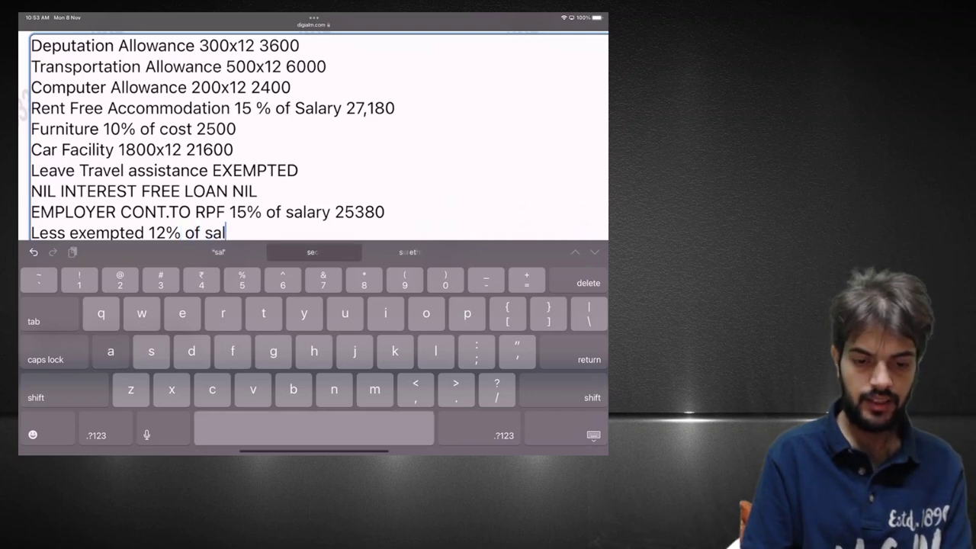
pyautogui.write('ary ')
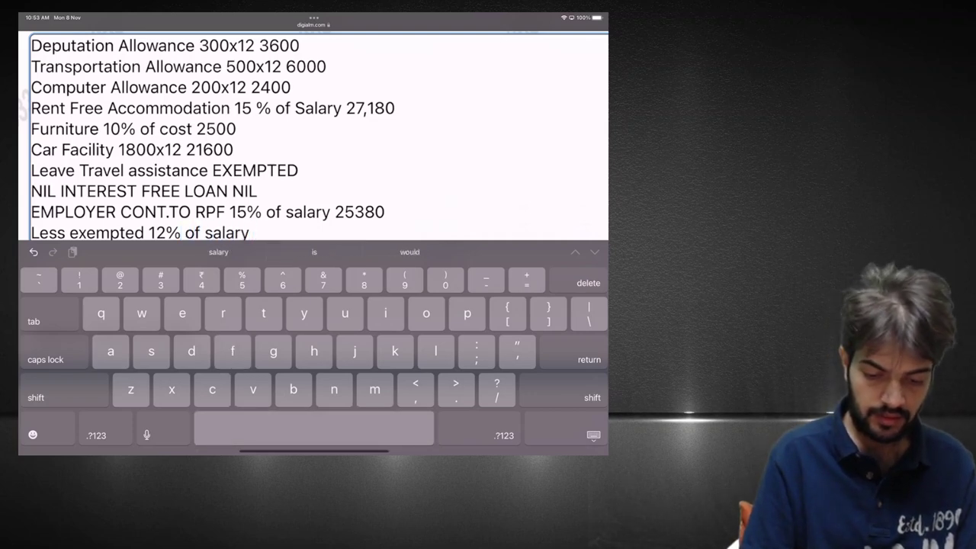
pyautogui.write('2')
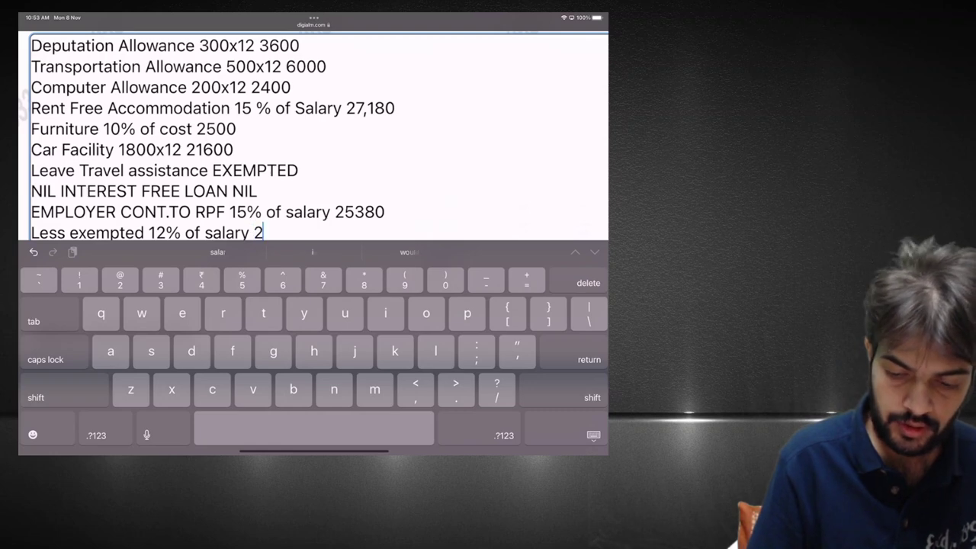
pyautogui.write('0')
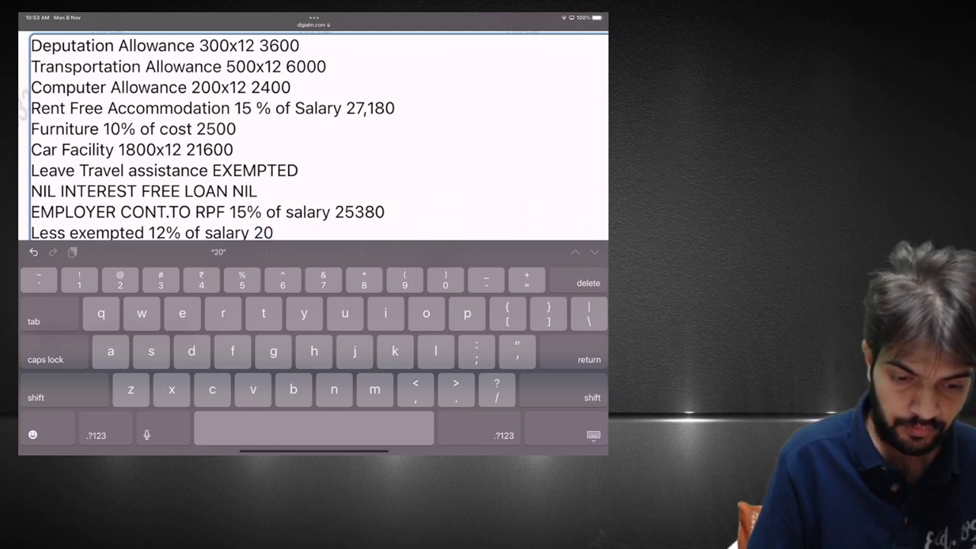
pyautogui.write('304')
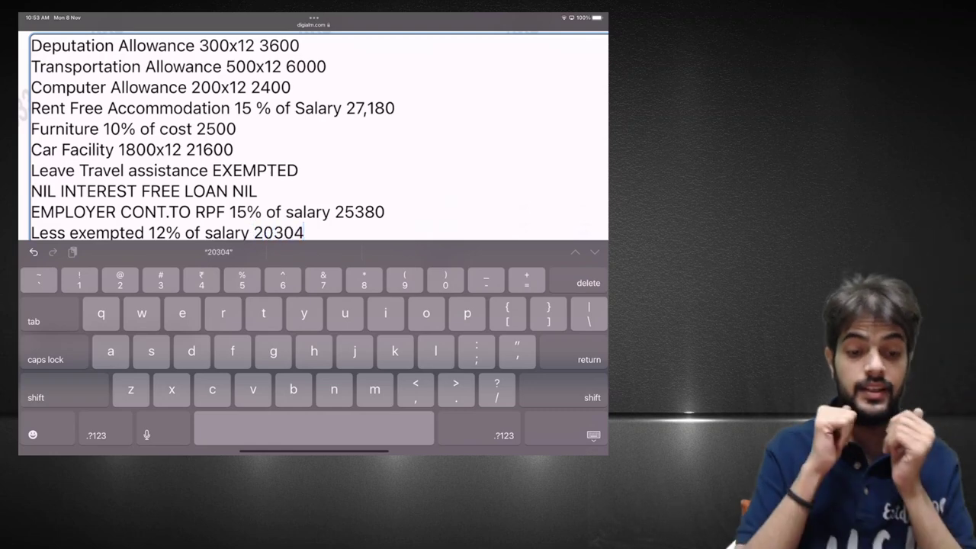
pyautogui.click(96, 436)
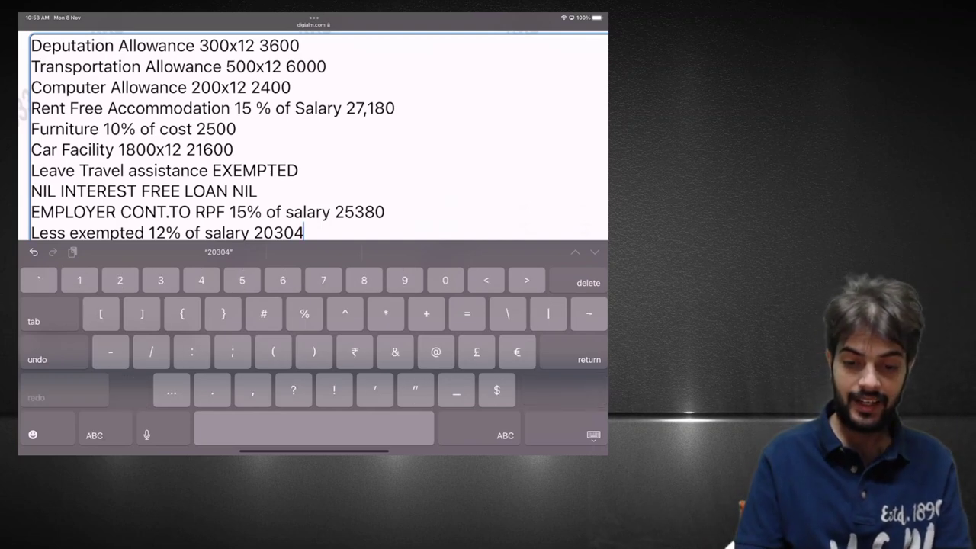
pyautogui.write(')')
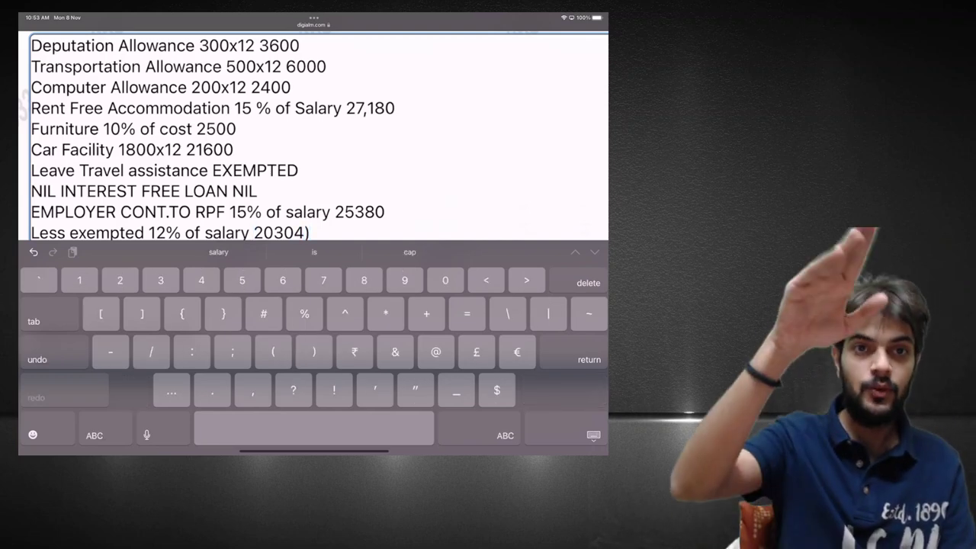
pyautogui.write('(')
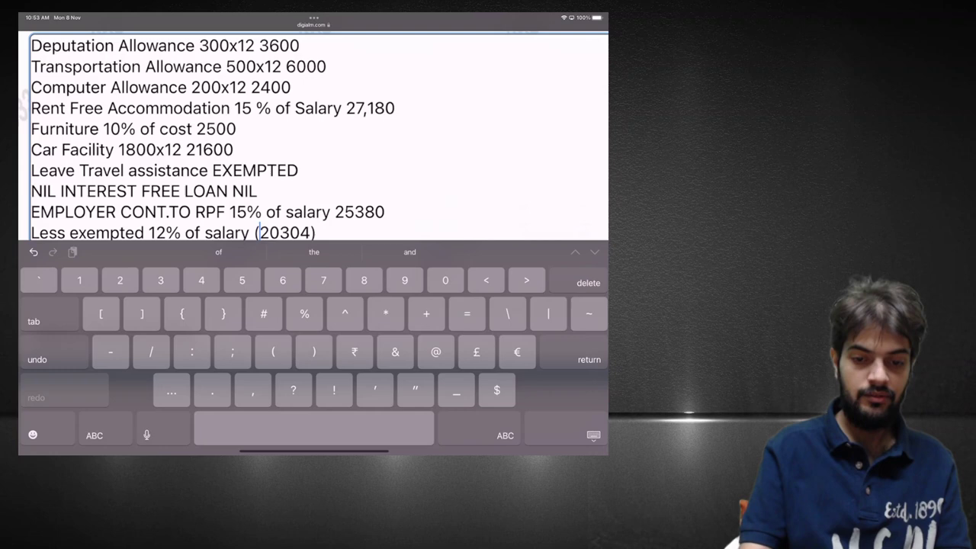
pyautogui.press('Return')
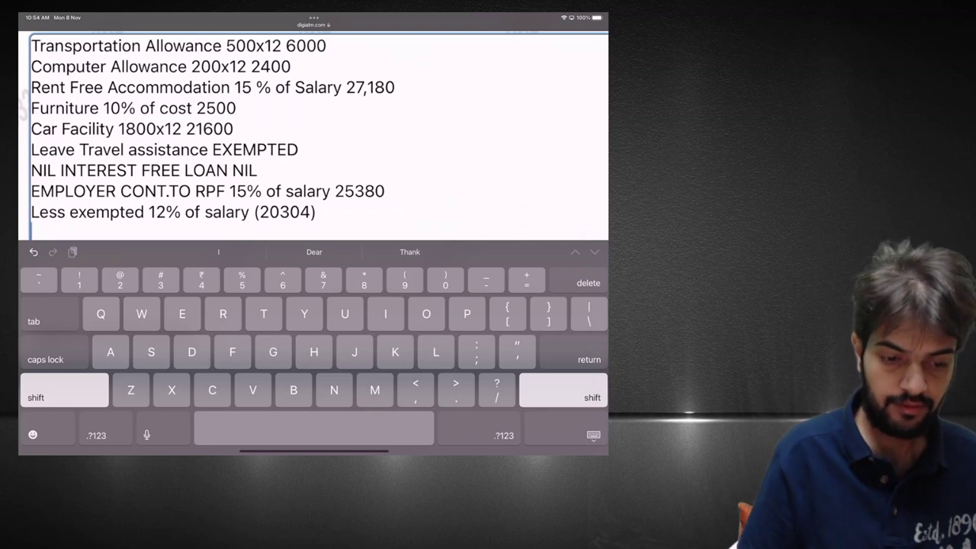
pyautogui.write('Interest')
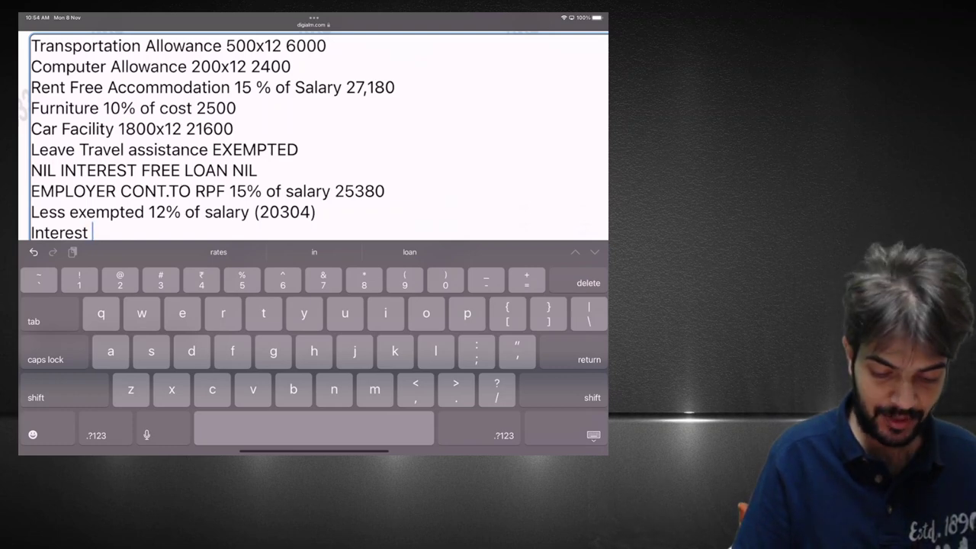
pyautogui.click(97, 434)
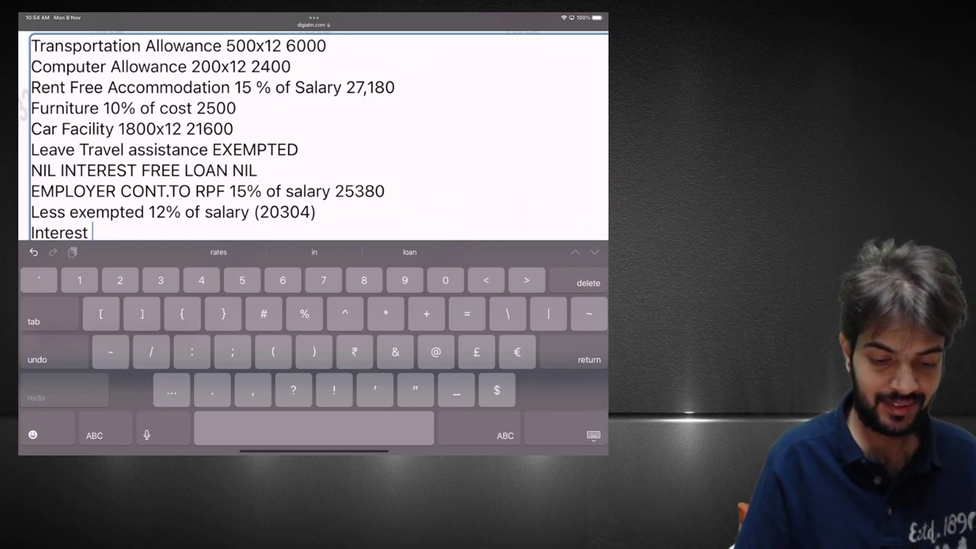
pyautogui.write('@12')
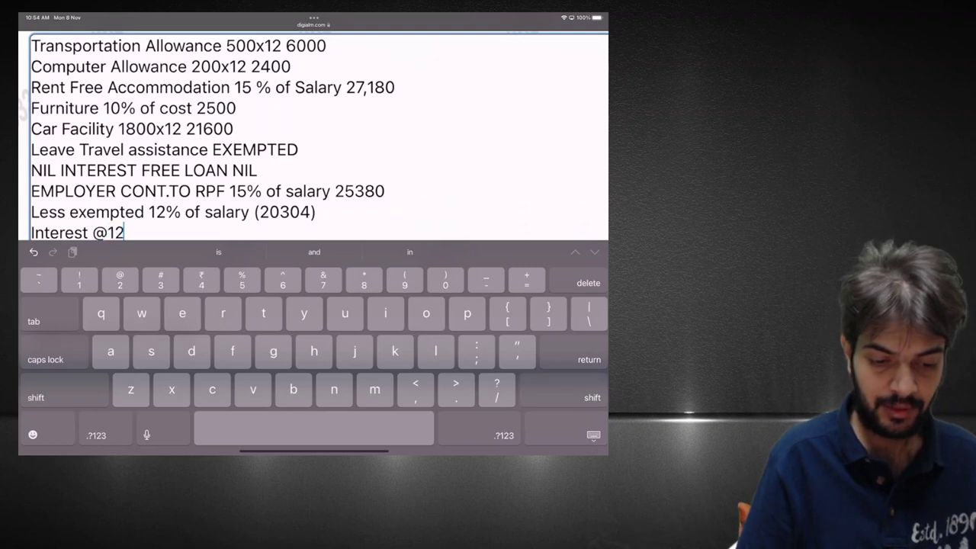
pyautogui.click(96, 435)
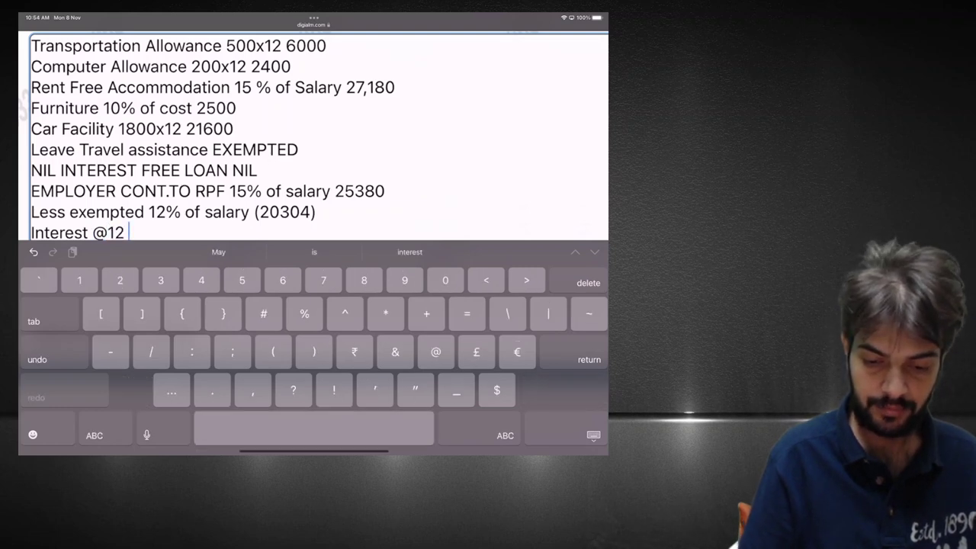
pyautogui.write('% ')
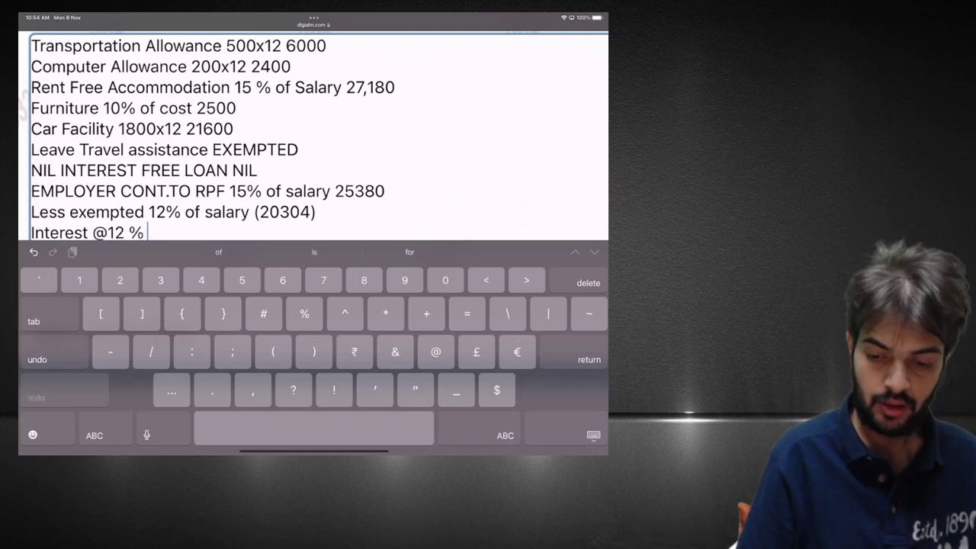
pyautogui.write('on RP')
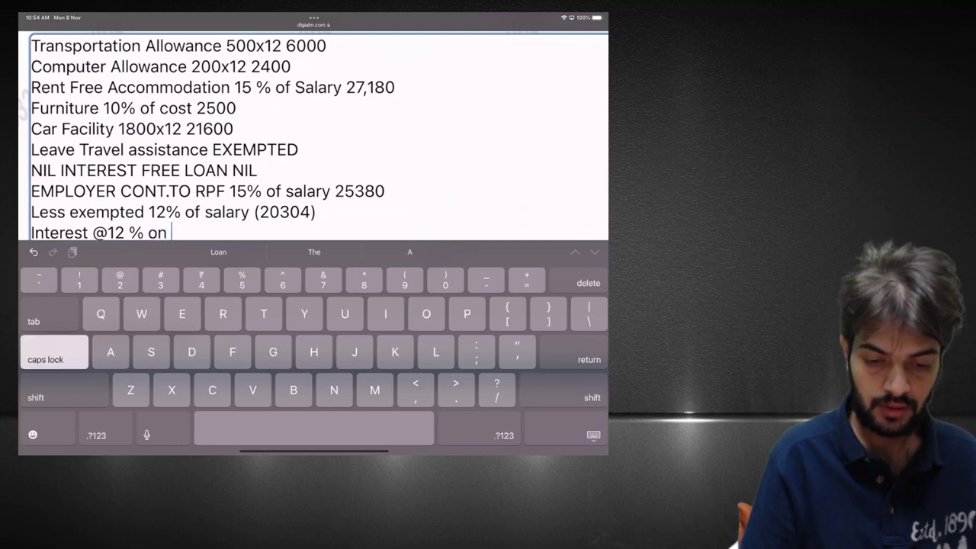
pyautogui.write('F')
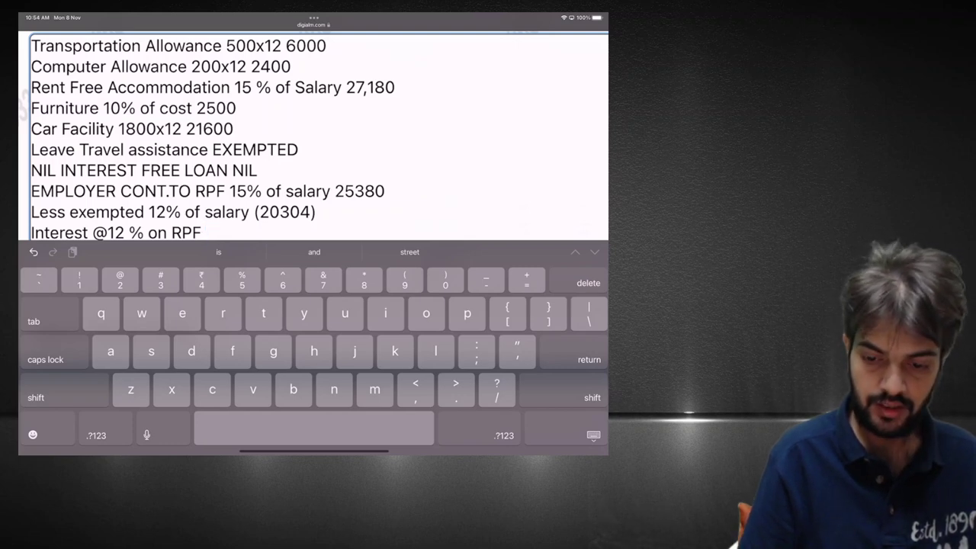
pyautogui.write('6000')
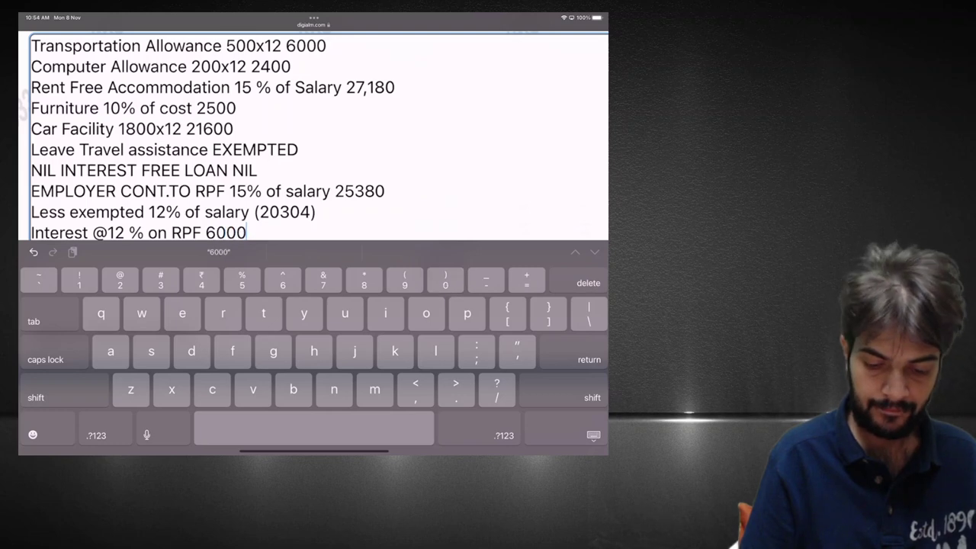
# Step: Enter the line 'Less Exempted 6000/12 x 9.5 4750' beneath the RPF interest entry
pyautogui.press('Return')
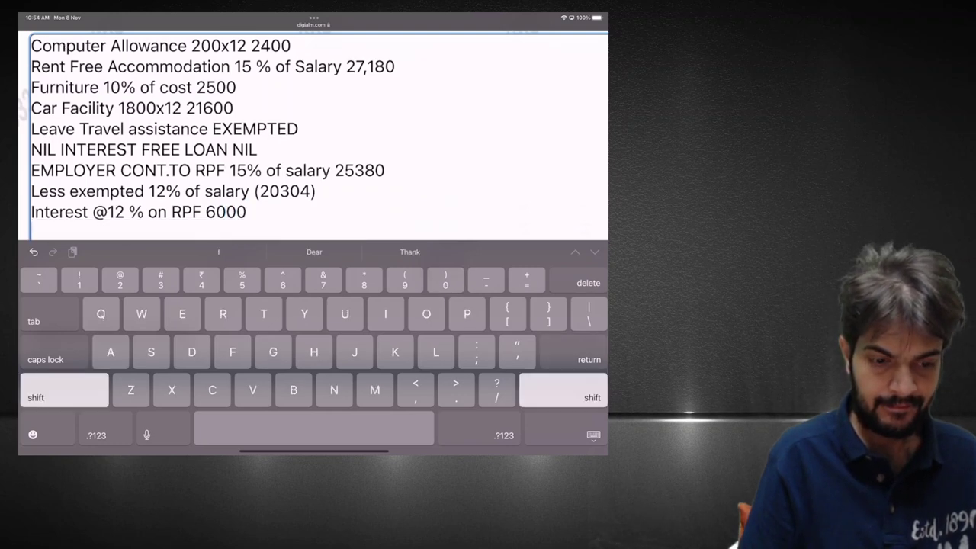
pyautogui.write('Less ')
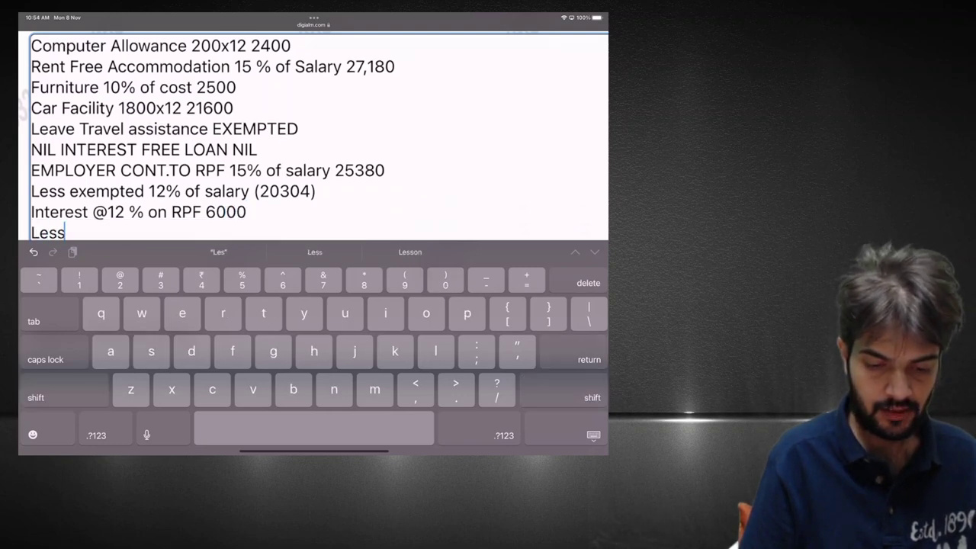
pyautogui.write('Exemp')
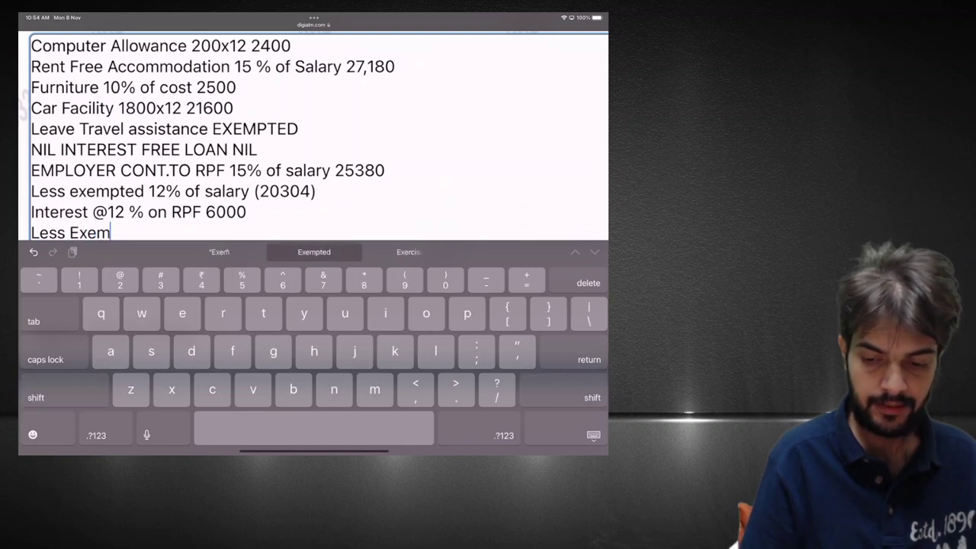
pyautogui.write('ted 6000')
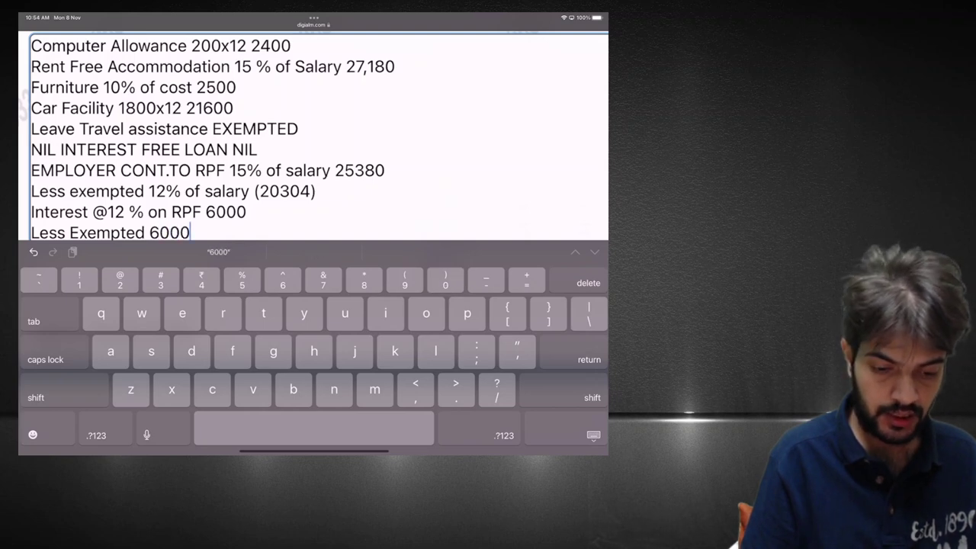
pyautogui.click(504, 436)
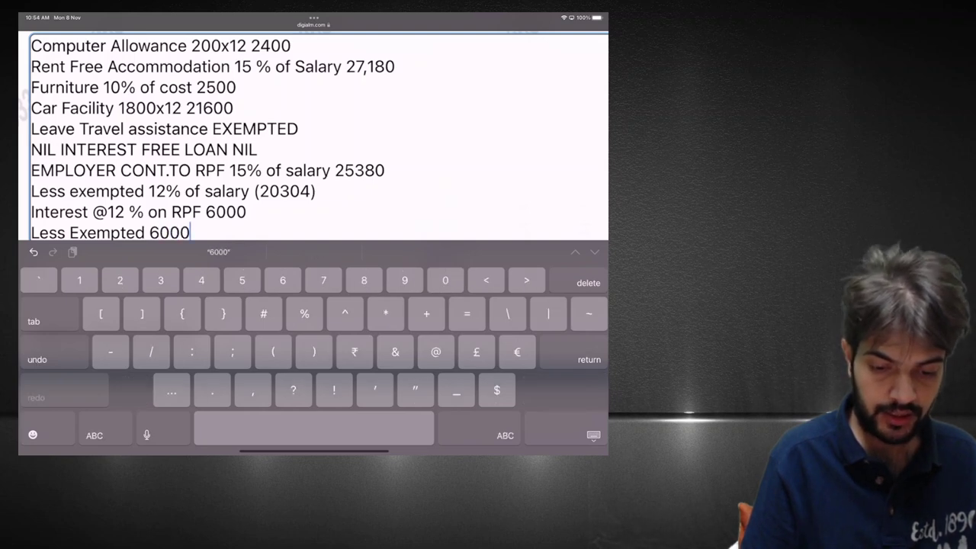
pyautogui.write('1')
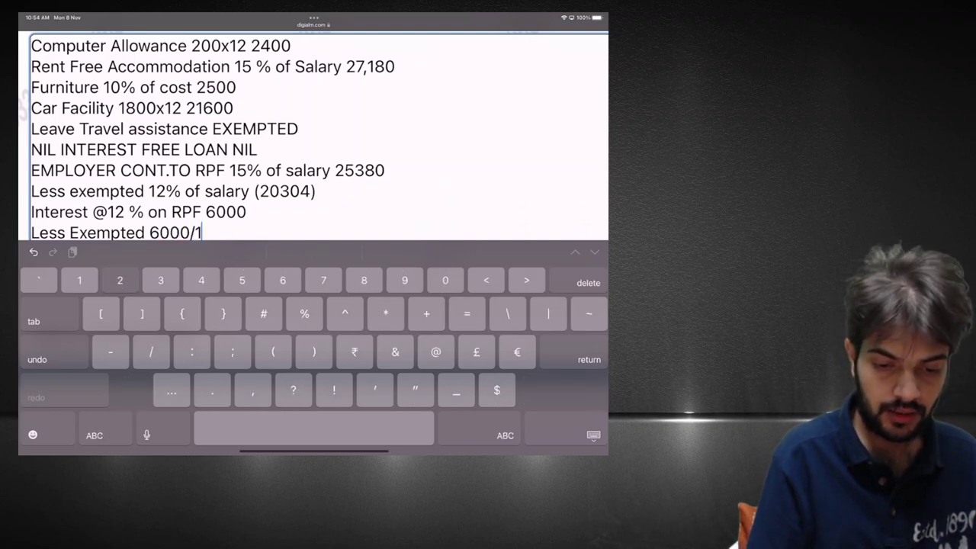
pyautogui.write('2 x')
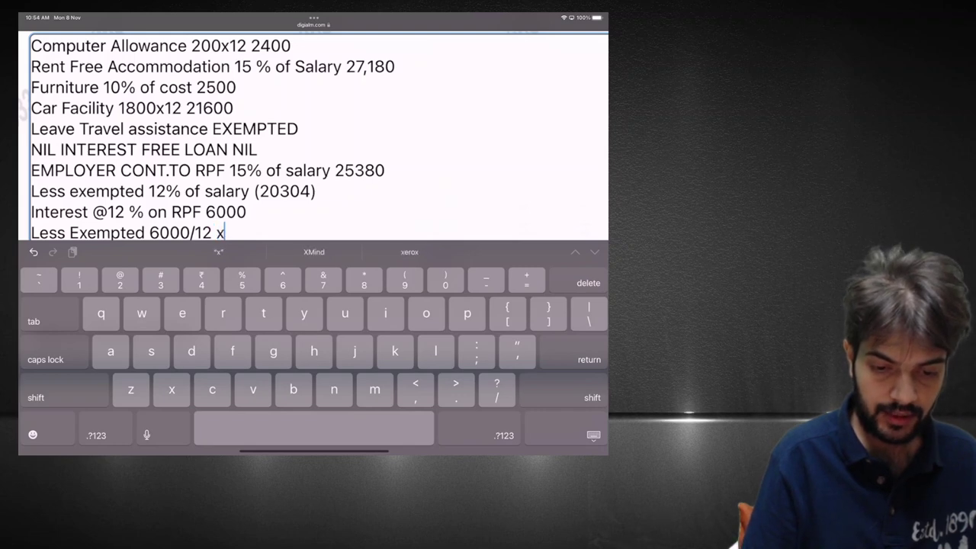
pyautogui.write(' 9')
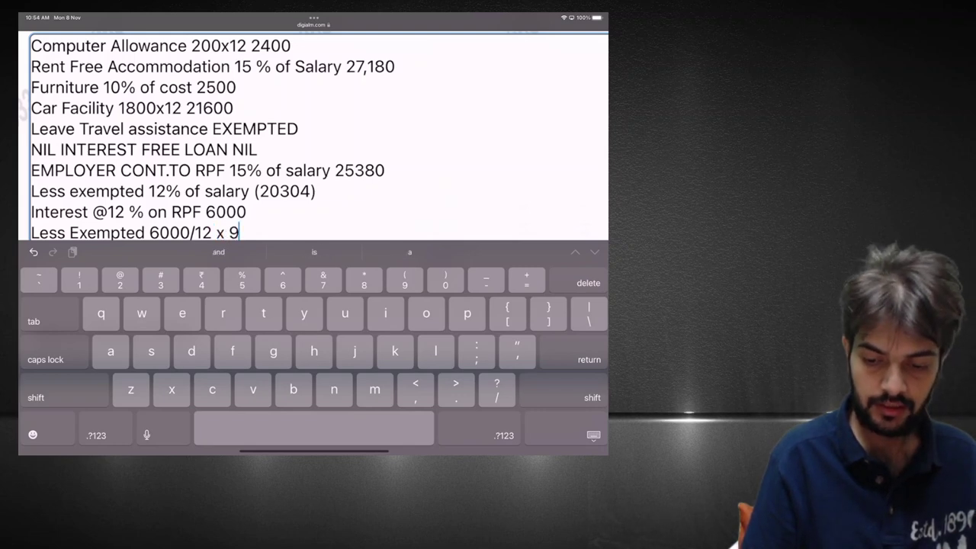
pyautogui.write('.5 ')
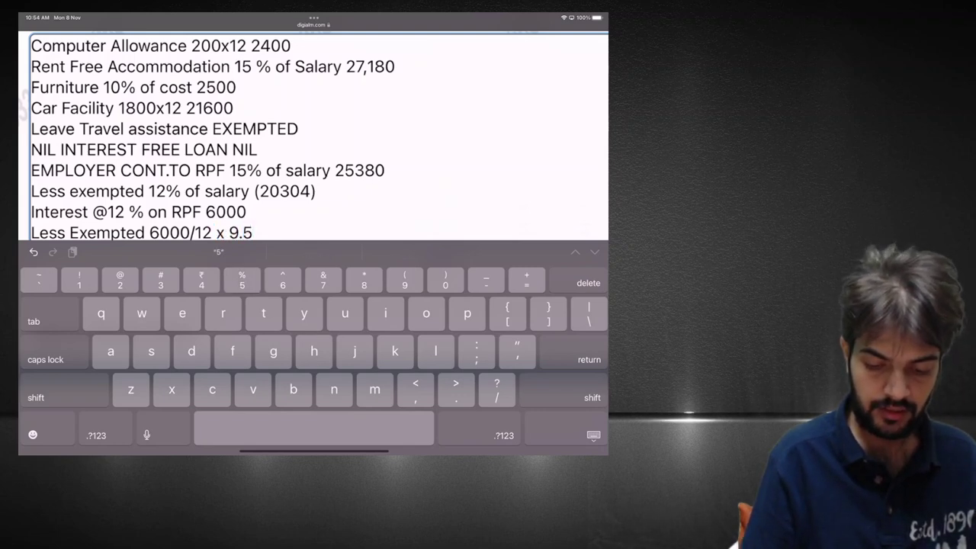
pyautogui.write('475')
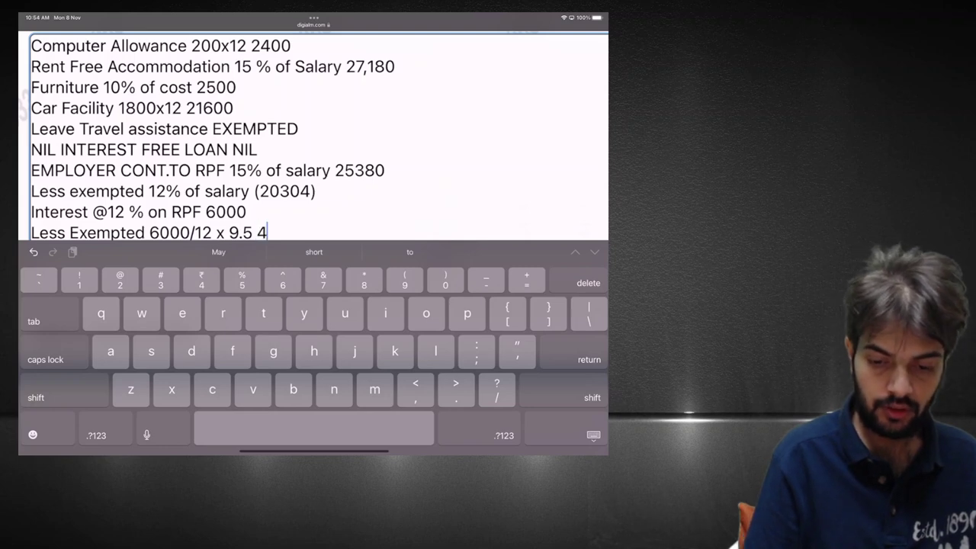
pyautogui.write('0')
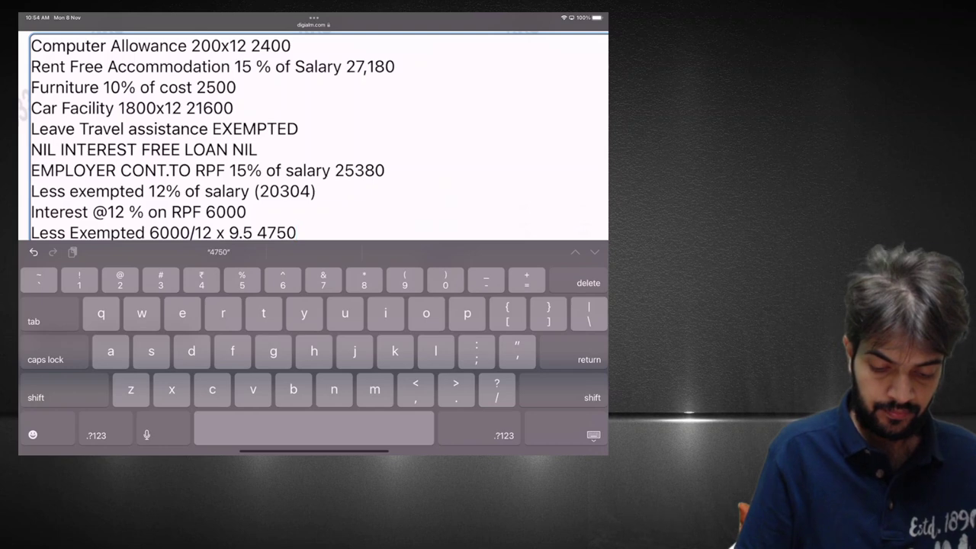
# Step: Leave a blank line after the 4750 entry and review the earlier answer lines
pyautogui.press('Return')
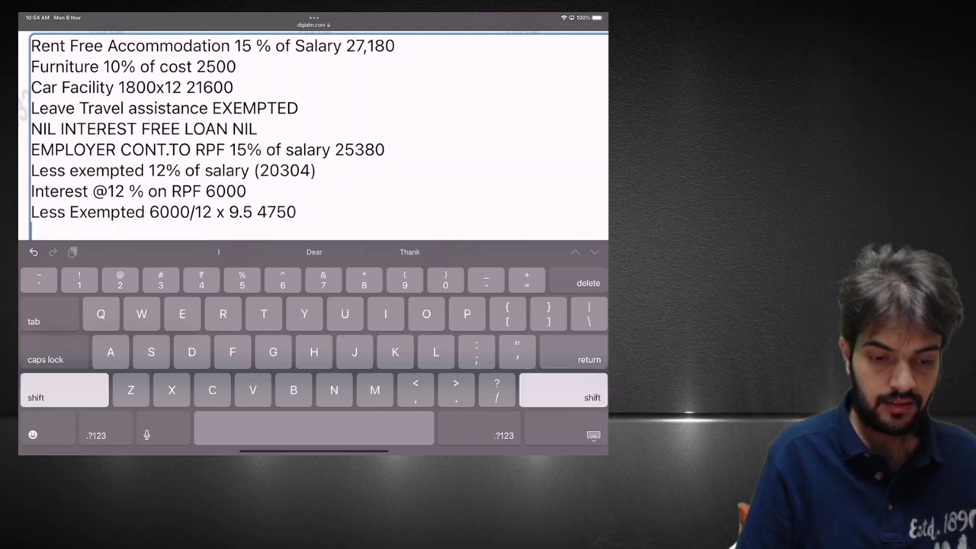
pyautogui.press('Return')
pyautogui.click(299, 87)
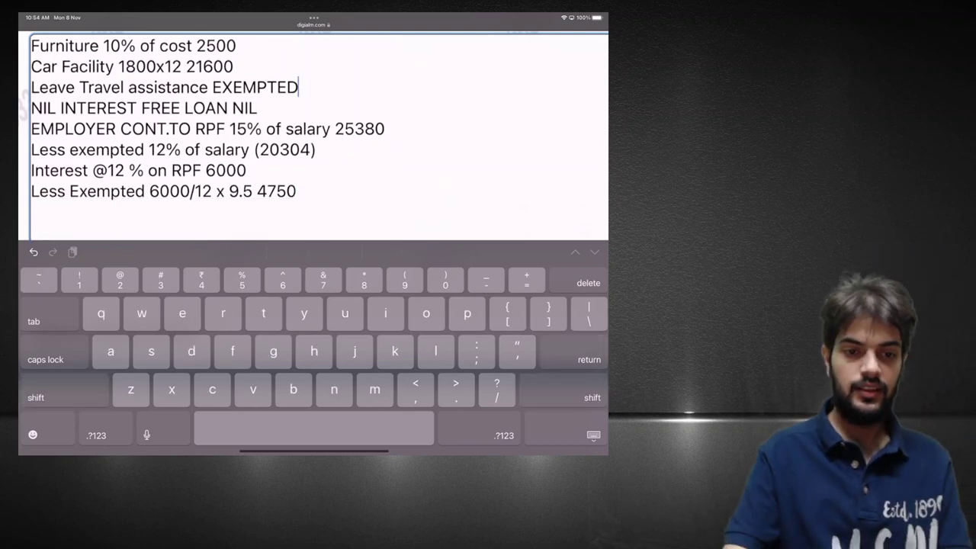
pyautogui.click(299, 87)
pyautogui.scroll(3, 312, 137)
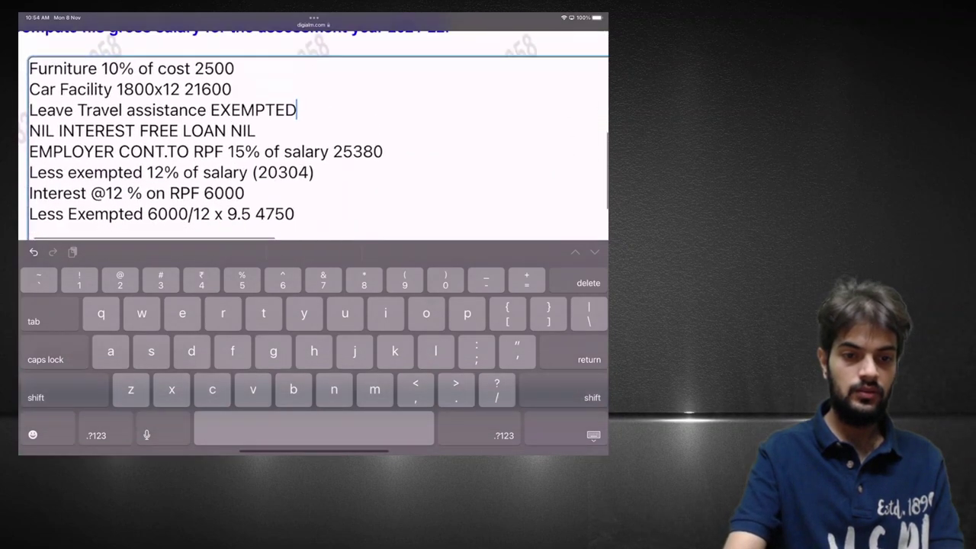
pyautogui.scroll(-3, 313, 138)
pyautogui.scroll(5, 313, 138)
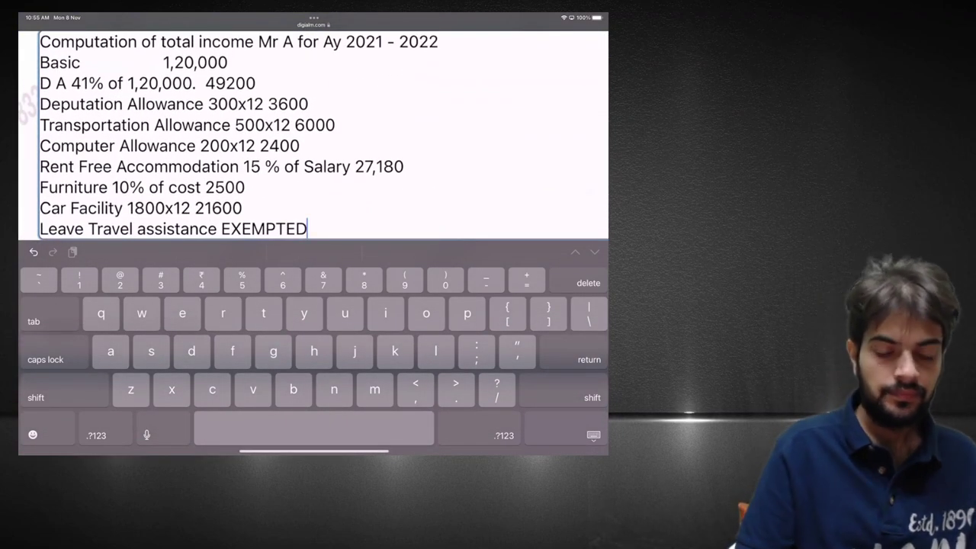
pyautogui.scroll(-3, 313, 137)
pyautogui.scroll(-1, 313, 137)
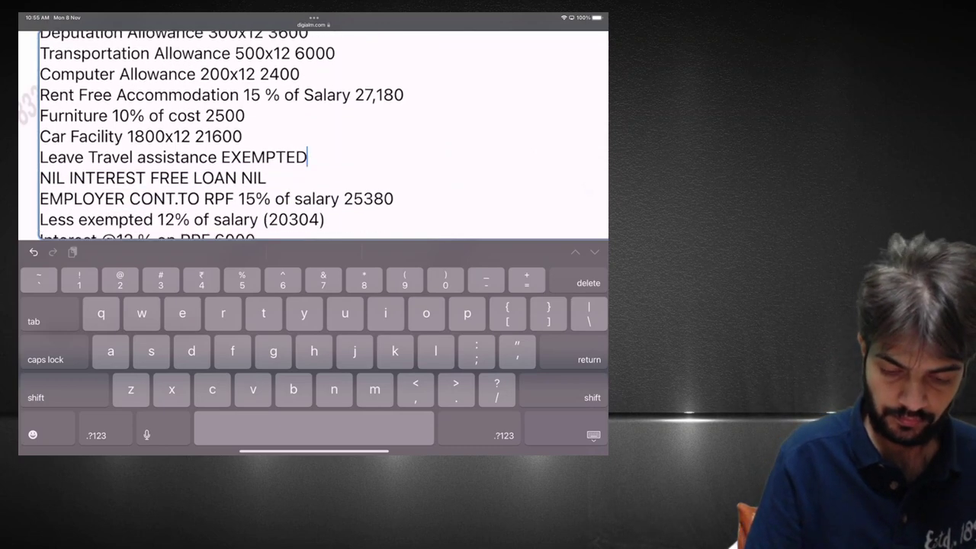
pyautogui.scroll(-4, 313, 138)
# Step: Start the closing total line 'Gross Salary 2,38' under the computation
pyautogui.press('Return')
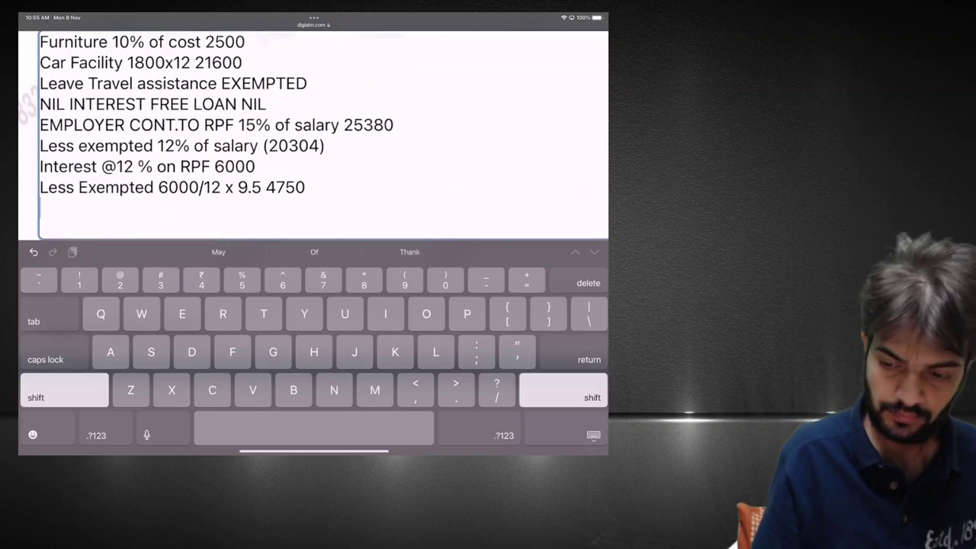
pyautogui.write('Gr')
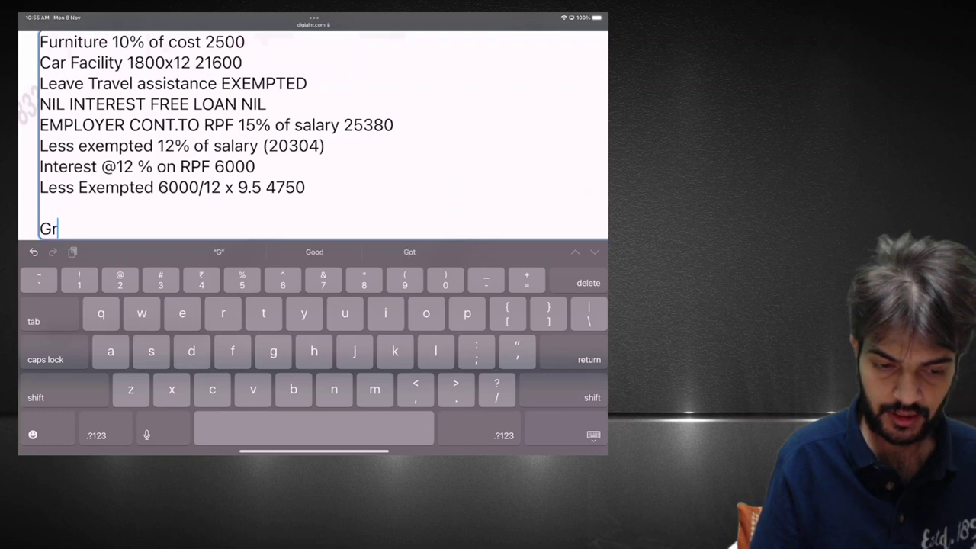
pyautogui.write('oss ')
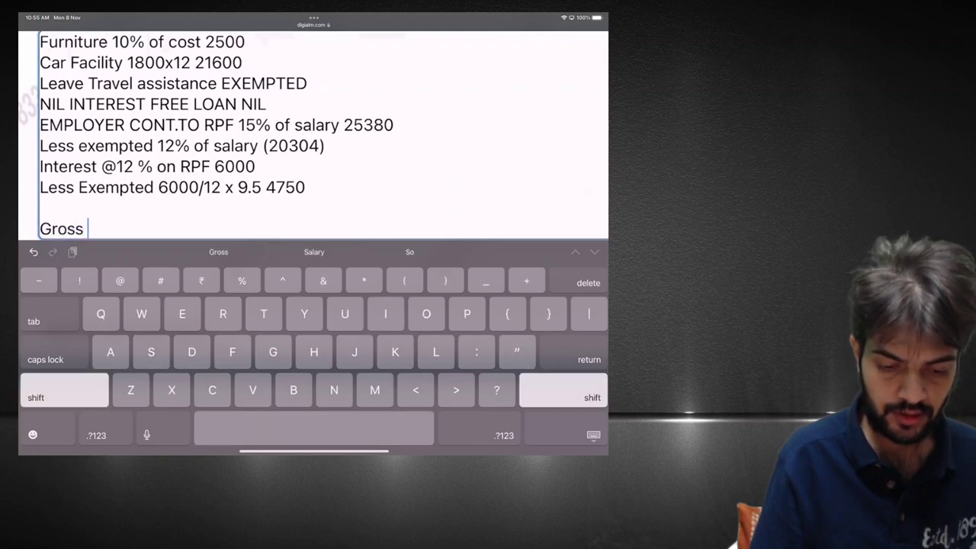
pyautogui.write('Sal')
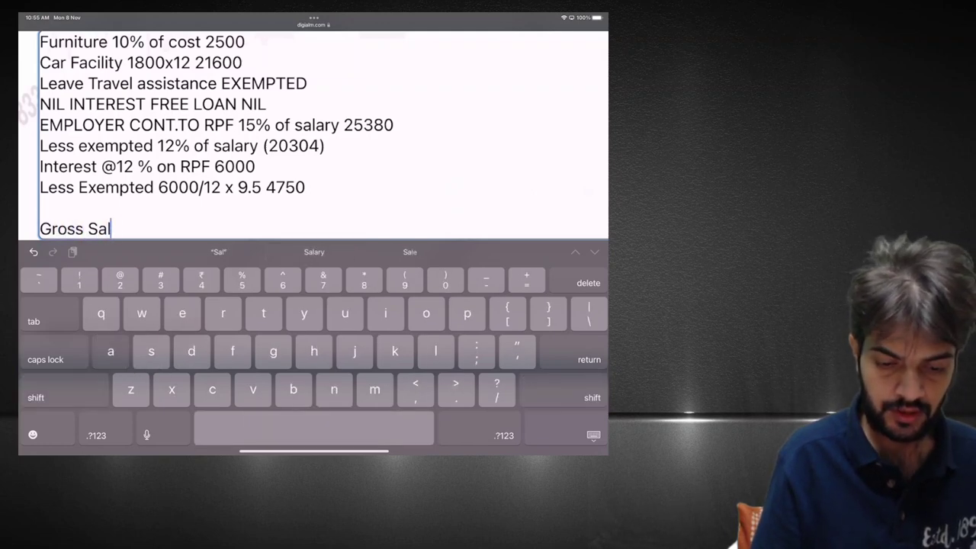
pyautogui.write('ary 2,')
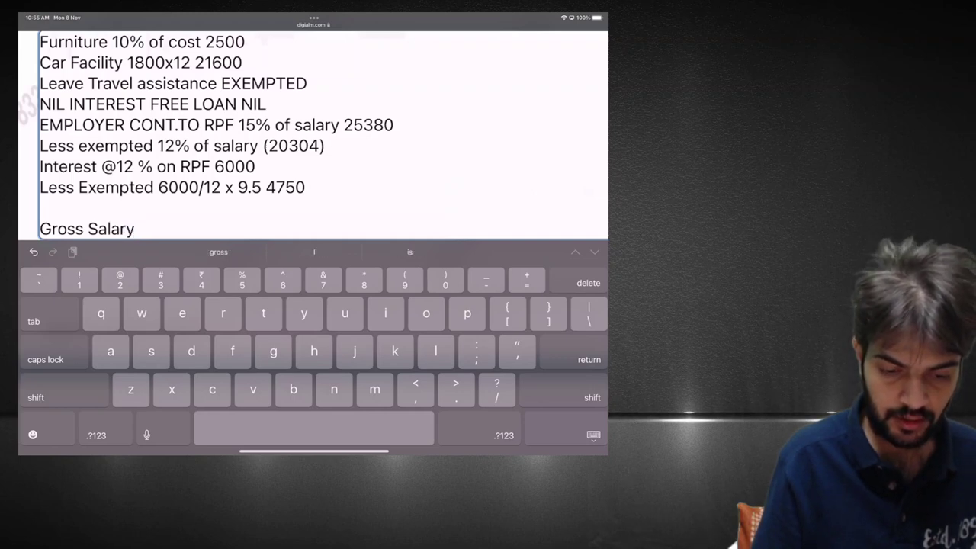
pyautogui.write('38,806')
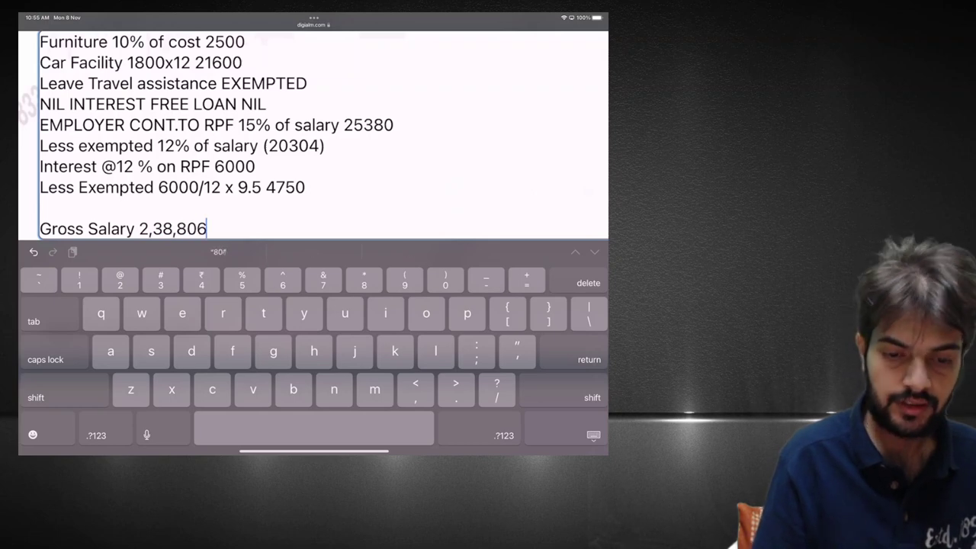
pyautogui.scroll(5, 312, 133)
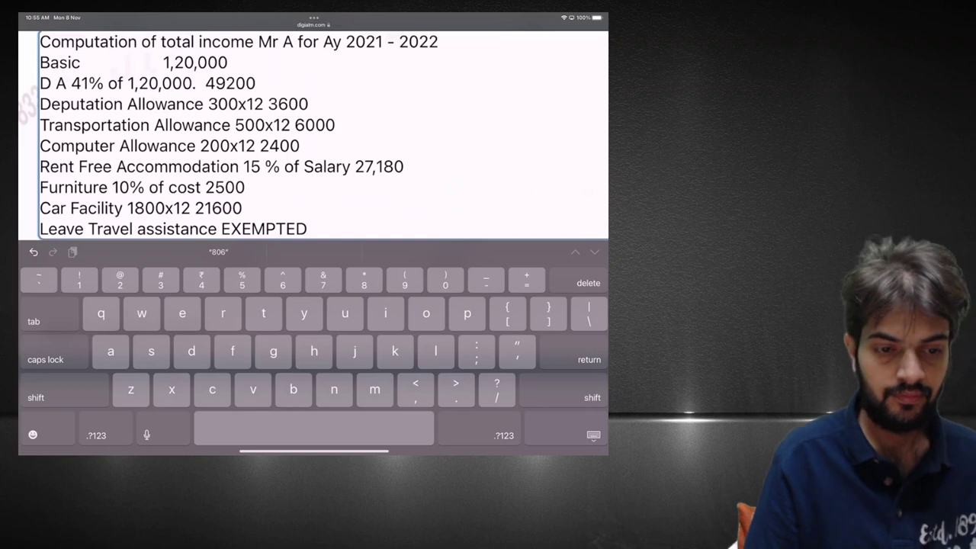
# Step: Dismiss the on-screen keyboard so the whole answer shows from its heading down
pyautogui.click(594, 435)
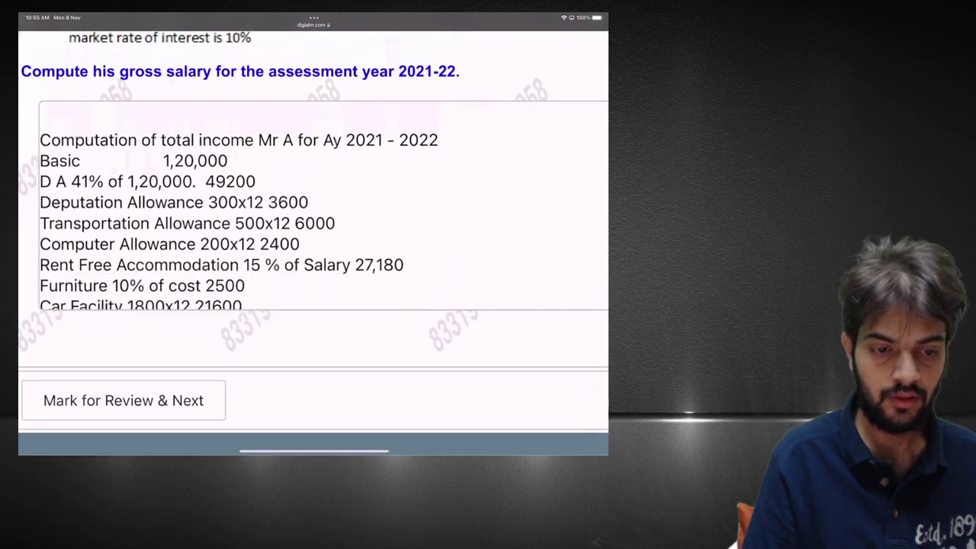
pyautogui.scroll(-3, 313, 206)
pyautogui.click(393, 273)
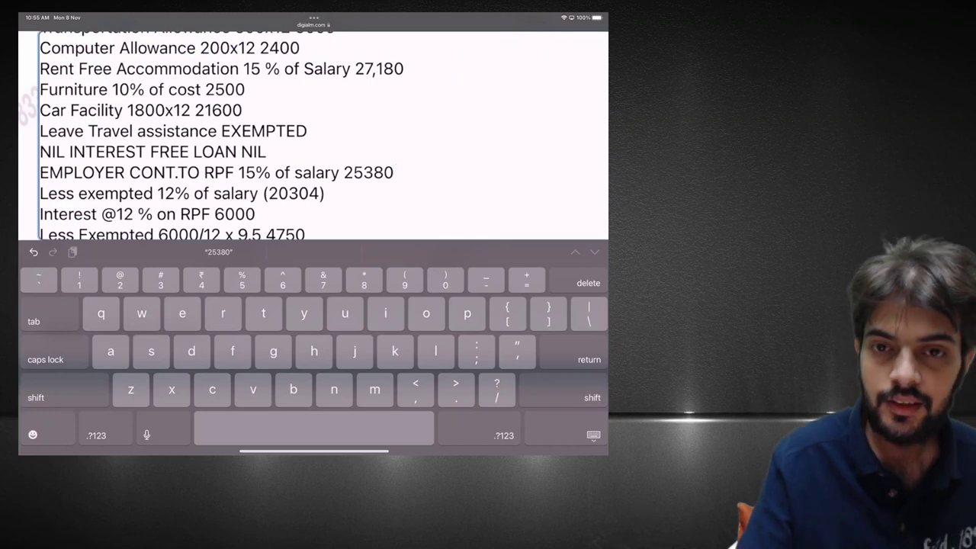
pyautogui.click(593, 435)
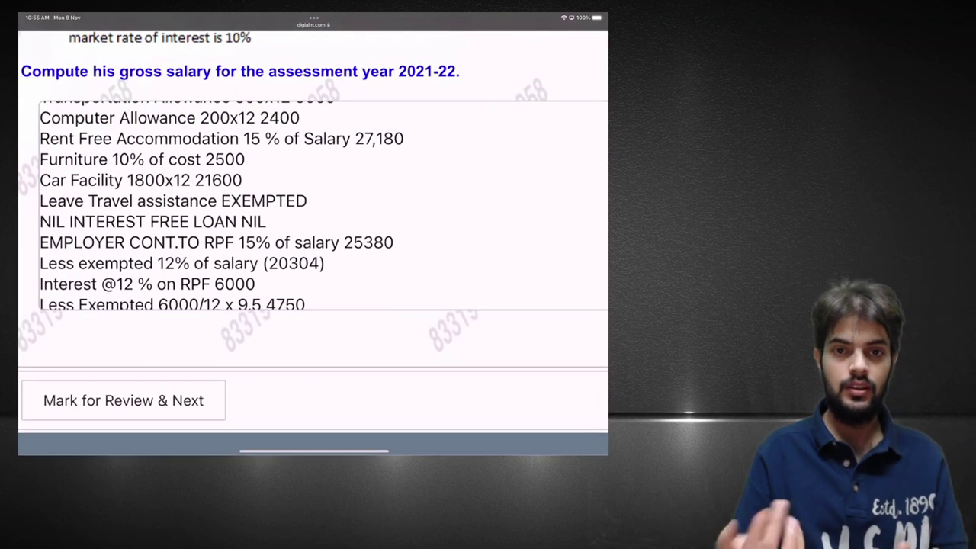
pyautogui.scroll(5, 313, 206)
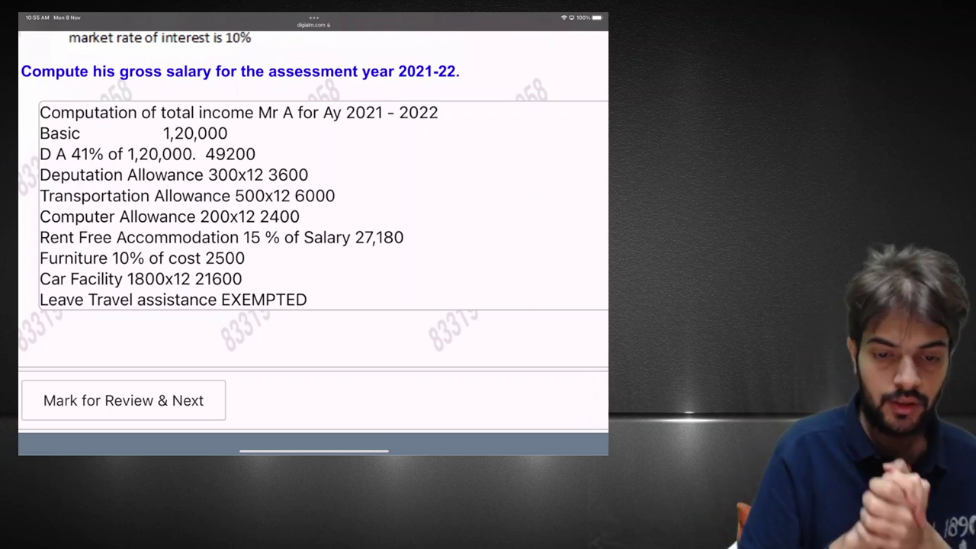
pyautogui.scroll(-1, 313, 206)
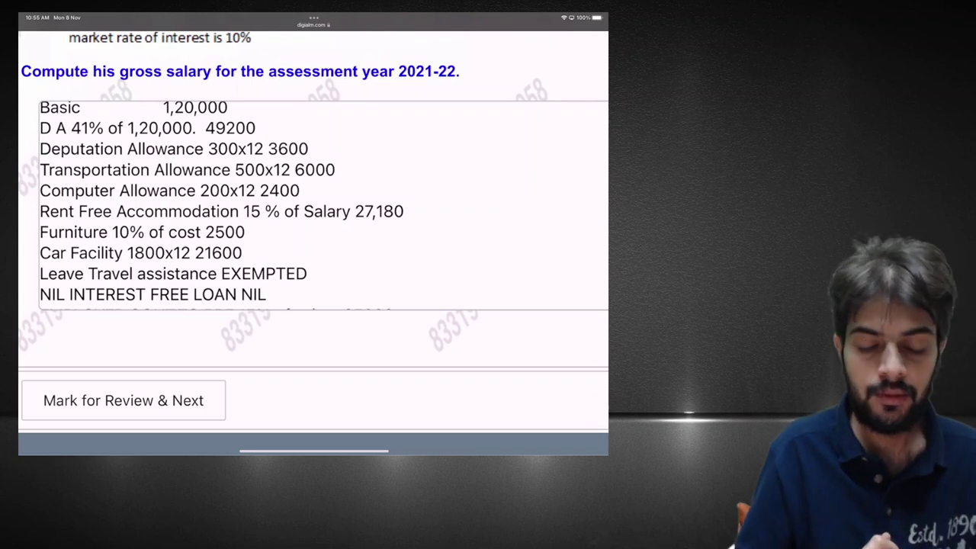
pyautogui.scroll(1, 305, 206)
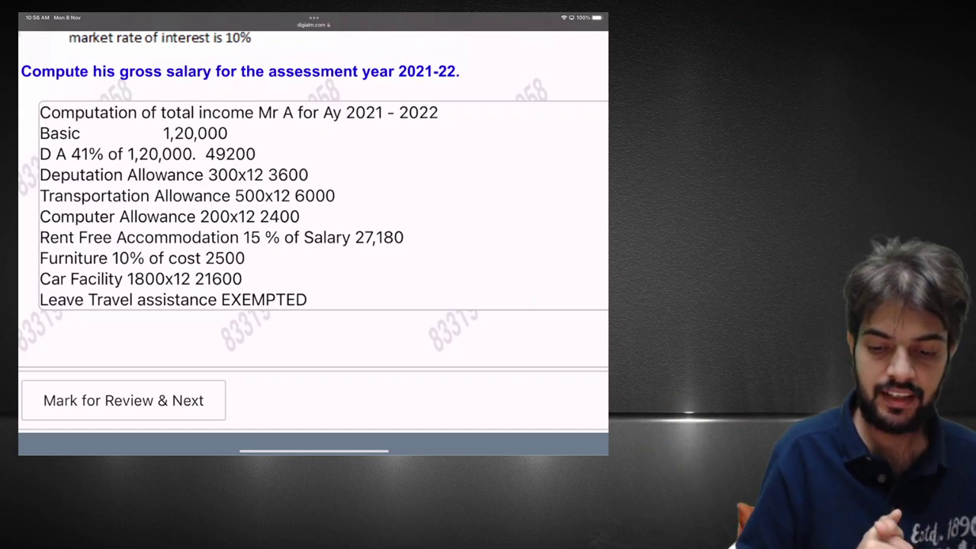
pyautogui.scroll(-5, 229, 206)
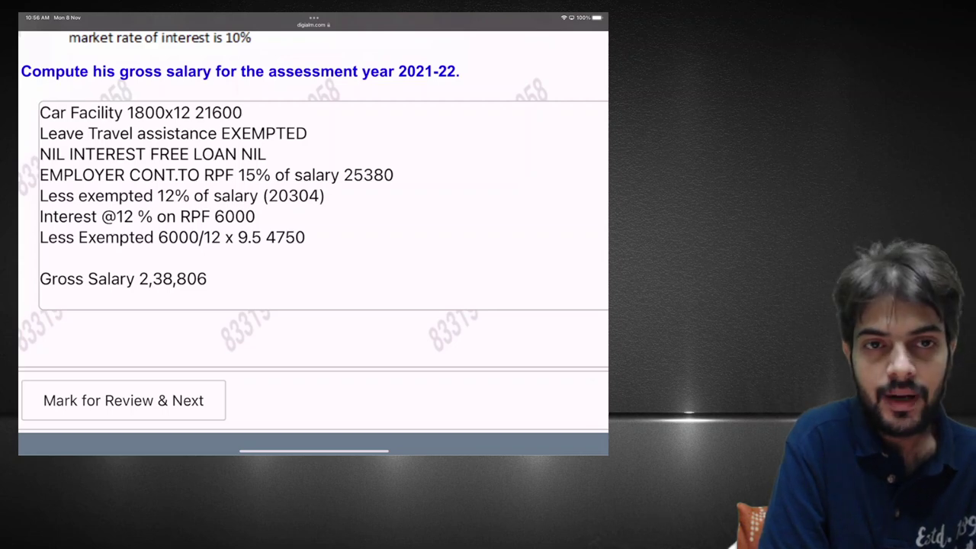
pyautogui.scroll(5, 187, 206)
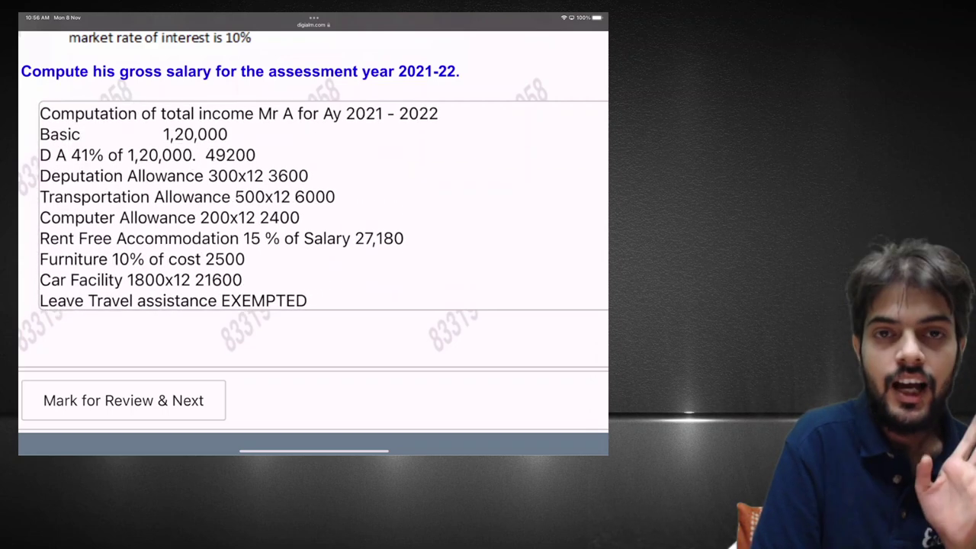